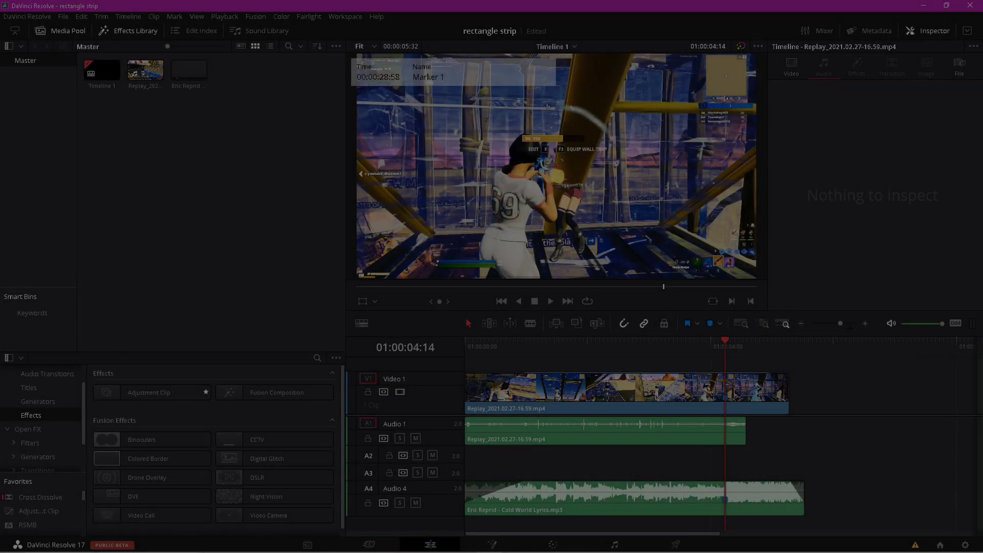
# Examine the gameplay footage frame by frame just before the marker at 01:00:04:14.
pyautogui.scroll(2, 731, 353)
pyautogui.hotkey('ctrl', '-')
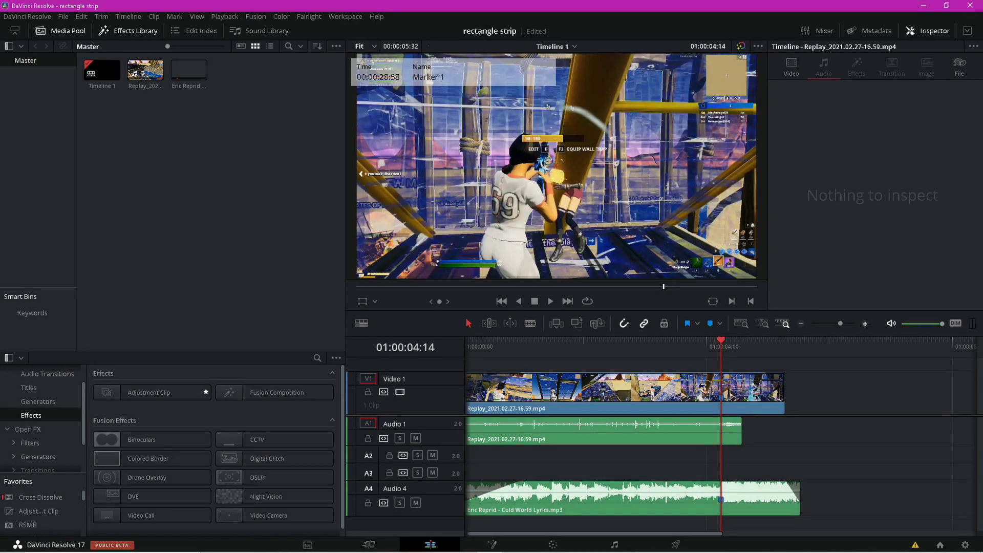
pyautogui.hotkey('ctrl', '=')
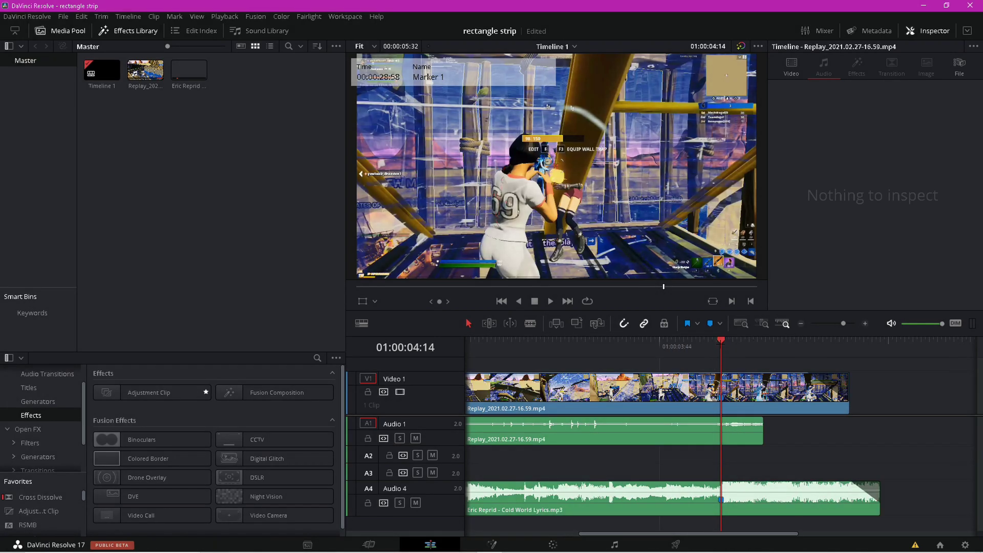
pyautogui.press('Left')
pyautogui.press('Left')
pyautogui.press('Left')
pyautogui.press('Left')
pyautogui.press('Left')
pyautogui.press('Left')
pyautogui.press('Left')
pyautogui.press('Left')
pyautogui.press('Left')
pyautogui.press('Left')
pyautogui.press('Left')
pyautogui.press('Left')
pyautogui.press('Left')
pyautogui.press('Left')
pyautogui.press('Left')
pyautogui.press('Left')
pyautogui.press('Left')
pyautogui.press('Left')
pyautogui.press('Right')
pyautogui.press('Right')
pyautogui.press('Right')
pyautogui.press('Right')
pyautogui.press('Right')
pyautogui.press('Right')
pyautogui.press('Right')
pyautogui.press('Right')
pyautogui.press('Right')
pyautogui.press('Right')
pyautogui.press('Right')
pyautogui.press('Right')
pyautogui.press('Right')
pyautogui.press('Right')
pyautogui.press('Right')
pyautogui.moveTo(720, 345); pyautogui.dragTo(721, 342)
# Split the gameplay clip on Video 1 at 01:00:03:31, ahead of the marker.
pyautogui.scroll(4, 553, 174)
pyautogui.scroll(1, 562, 178)
pyautogui.press('Left')
pyautogui.press('Left')
pyautogui.press('Left')
pyautogui.press('Left')
pyautogui.press('Left')
pyautogui.press('Left')
pyautogui.press('Left')
pyautogui.press('Left')
pyautogui.press('Left')
pyautogui.press('Left')
pyautogui.press('Left')
pyautogui.press('Left')
pyautogui.press('Left')
pyautogui.press('Left')
pyautogui.press('Left')
pyautogui.press('Left')
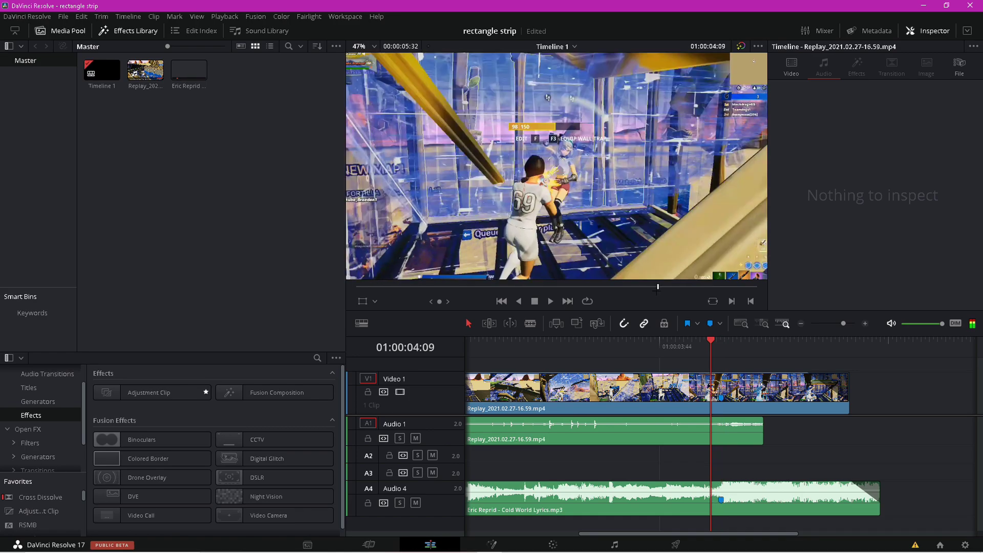
pyautogui.press('Left')
pyautogui.press('Left')
pyautogui.press('Left')
pyautogui.press('Left')
pyautogui.press('Left')
pyautogui.press('Left')
pyautogui.press('Left')
pyautogui.press('Left')
pyautogui.press('Left')
pyautogui.press('Left')
pyautogui.press('Left')
pyautogui.press('Left')
pyautogui.press('Left')
pyautogui.press('Left')
pyautogui.press('Left')
pyautogui.press('Left')
pyautogui.press('Left')
pyautogui.press('Left')
pyautogui.press('Left')
pyautogui.press('Left')
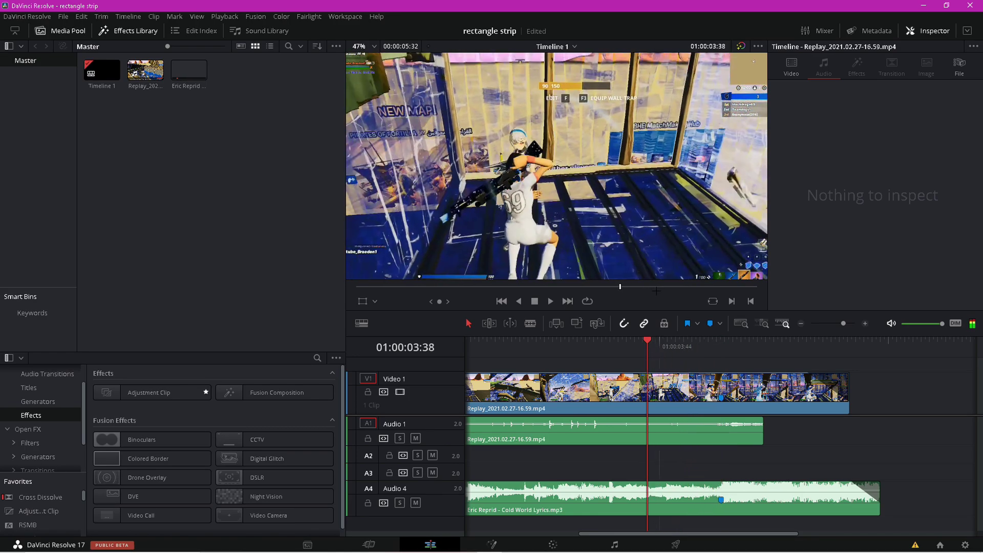
pyautogui.press('Left')
pyautogui.press('Left')
pyautogui.press('Left')
pyautogui.press('Right')
pyautogui.press('Right')
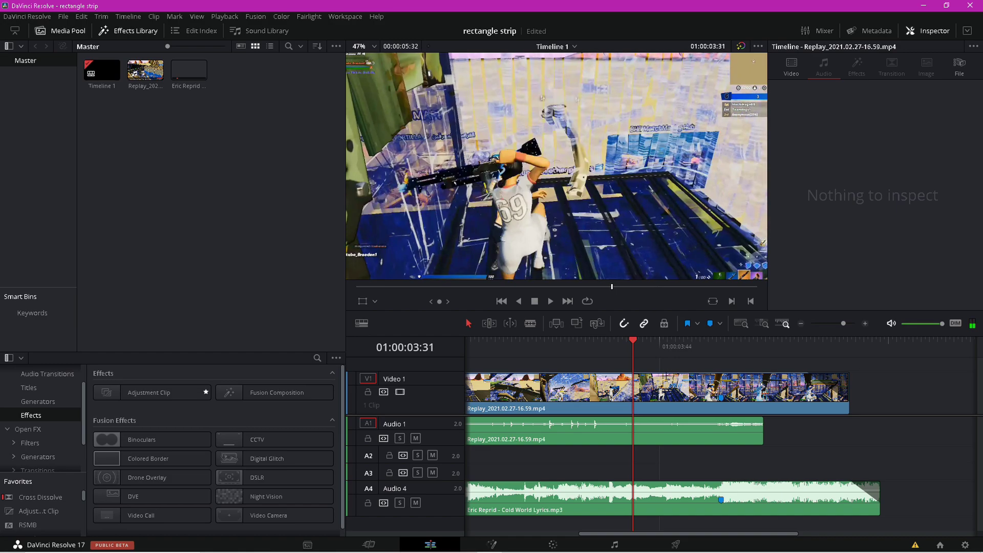
pyautogui.click(667, 381)
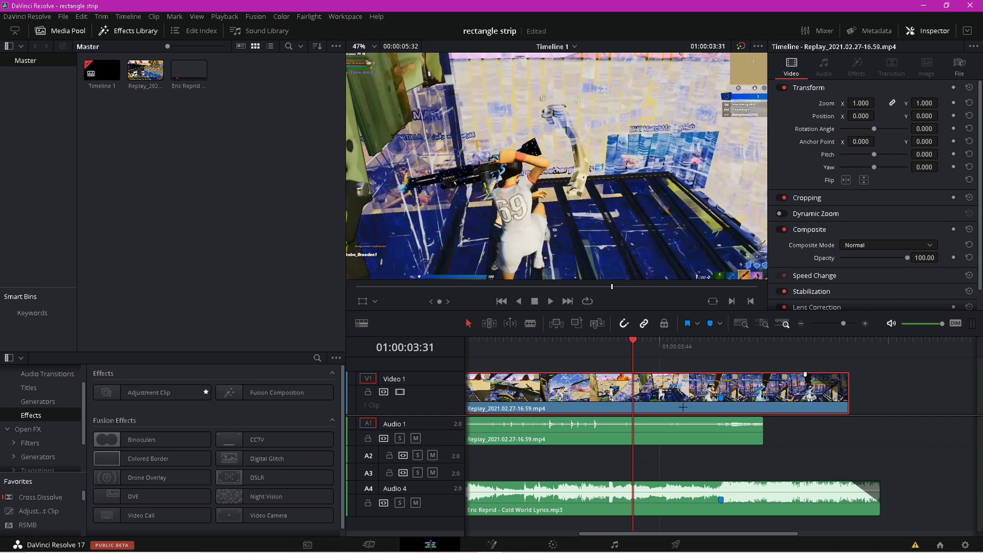
pyautogui.hotkey('ctrl', 'b')
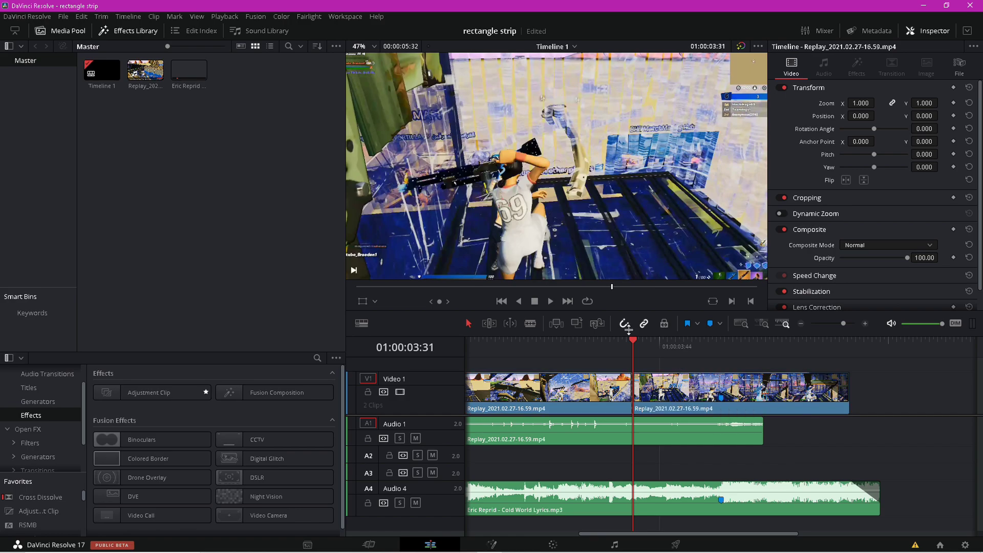
# Split the gameplay clip on Video 1 at the 01:00:04:14 marker and return the playhead to 01:00:03:31.
pyautogui.click(721, 345)
pyautogui.click(727, 386)
pyautogui.hotkey('ctrl', 'b')
pyautogui.moveTo(721, 344); pyautogui.dragTo(633, 344)
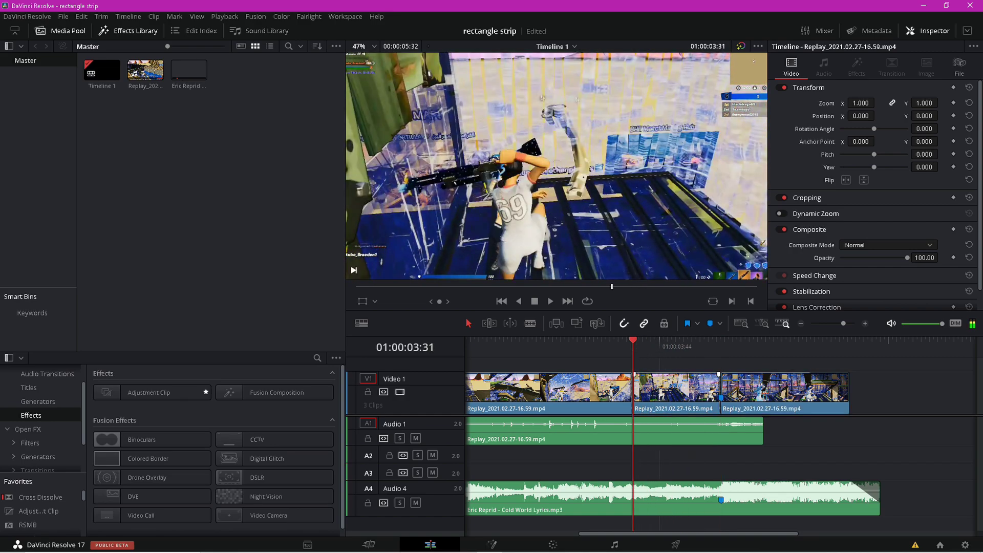
# Duplicate the middle gameplay section directly above itself onto Video 3, leaving Video 2 empty between the two copies.
pyautogui.click(677, 375)
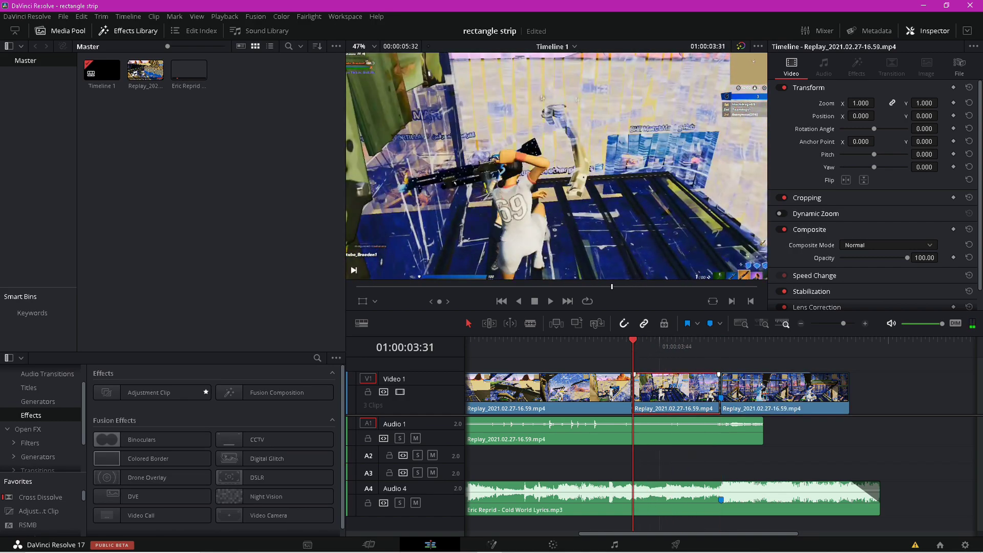
pyautogui.keyDown('alt'); pyautogui.moveTo(677, 382); pyautogui.dragTo(672, 365); pyautogui.keyUp('alt')
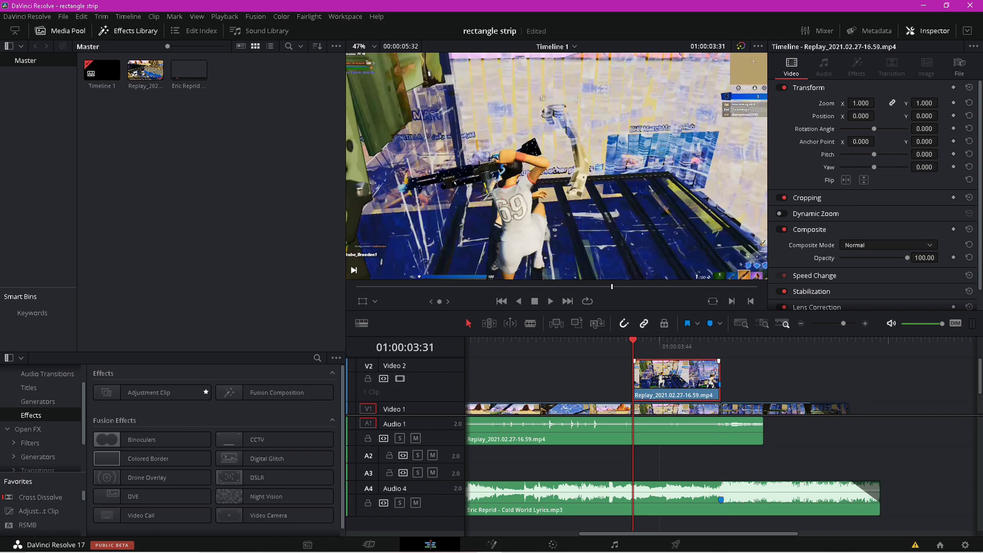
pyautogui.hotkey('alt', 'Up')
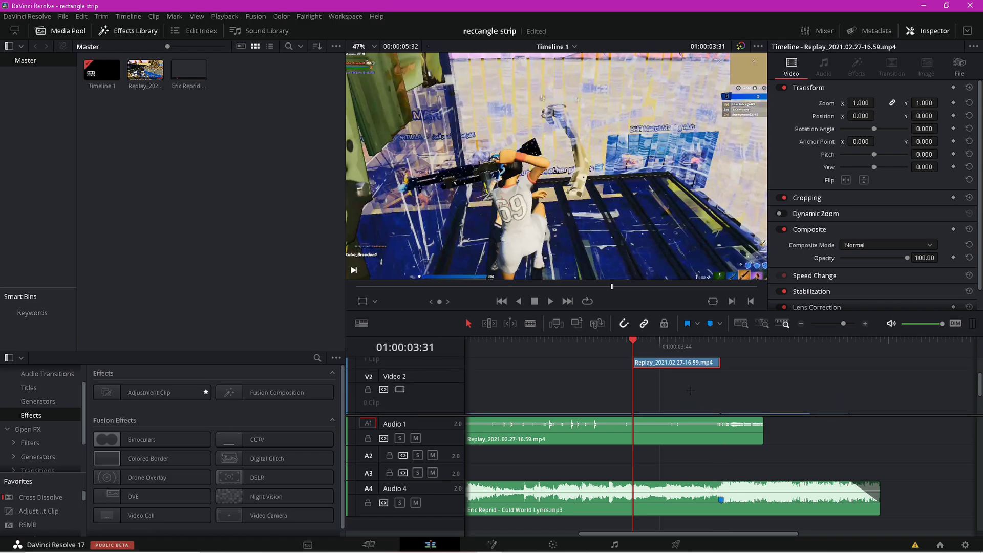
pyautogui.scroll(3, 860, 415)
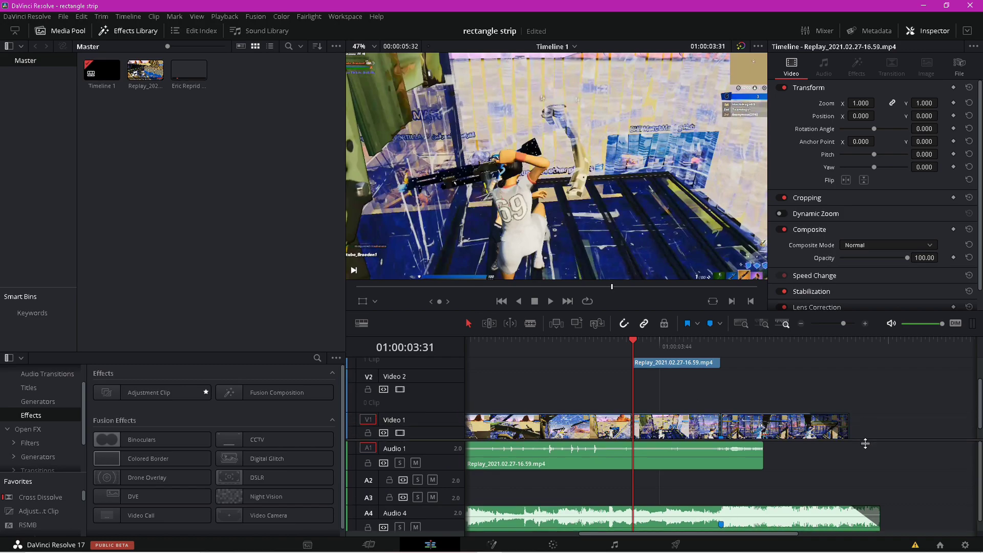
pyautogui.moveTo(634, 352); pyautogui.dragTo(655, 360)
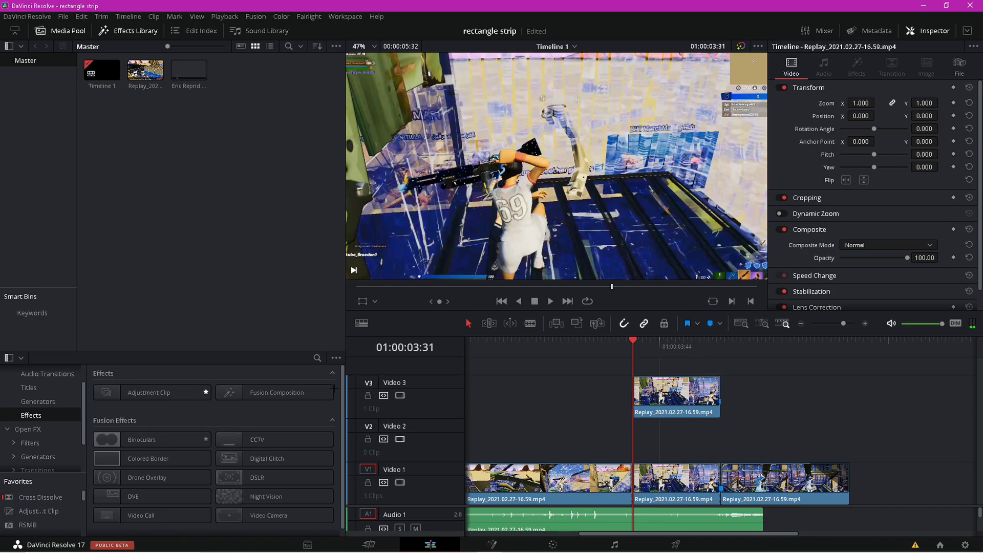
# Place a Solid Color generator on Video 2, starting at 01:00:03:31 between the two gameplay clips.
pyautogui.click(41, 403)
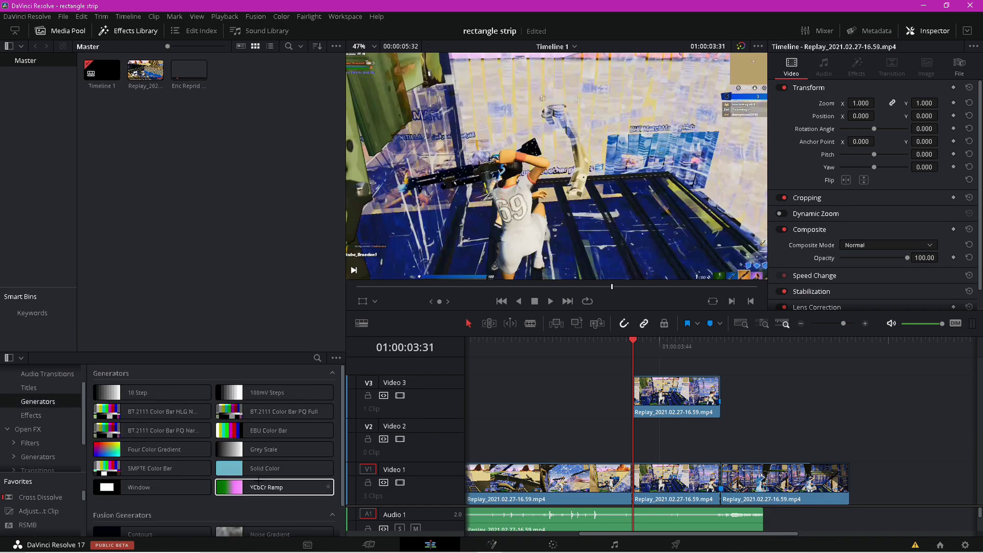
pyautogui.moveTo(264, 468); pyautogui.dragTo(640, 438)
pyautogui.click(641, 438)
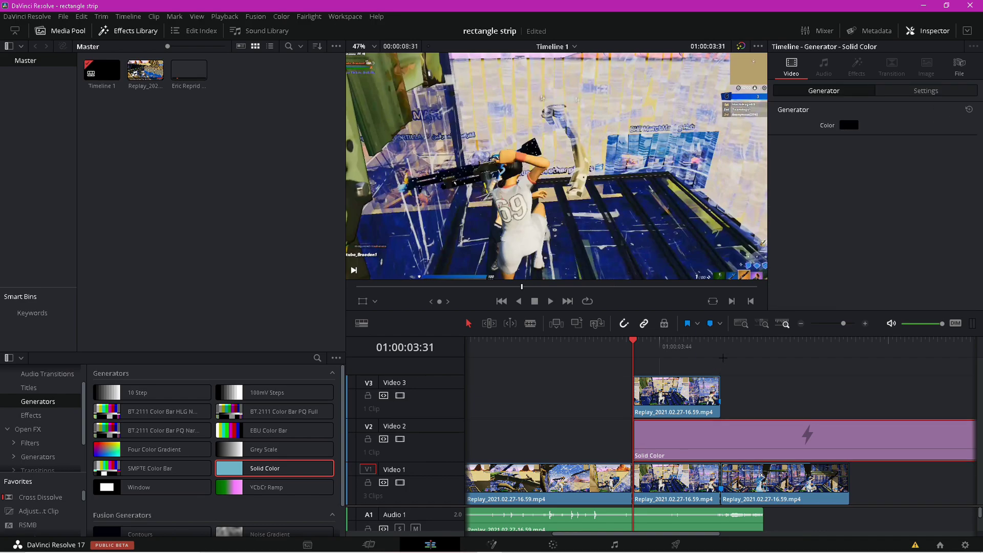
# Split the Solid Color clip on Video 2 at 01:00:04:14, in line with the end of the Video 3 clip.
pyautogui.click(722, 352)
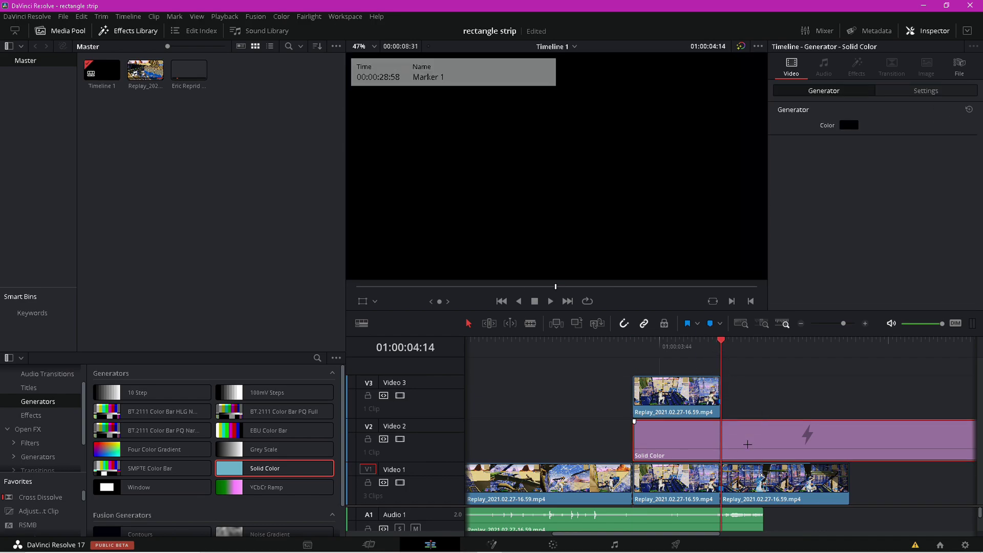
pyautogui.hotkey('ctrl', 'b')
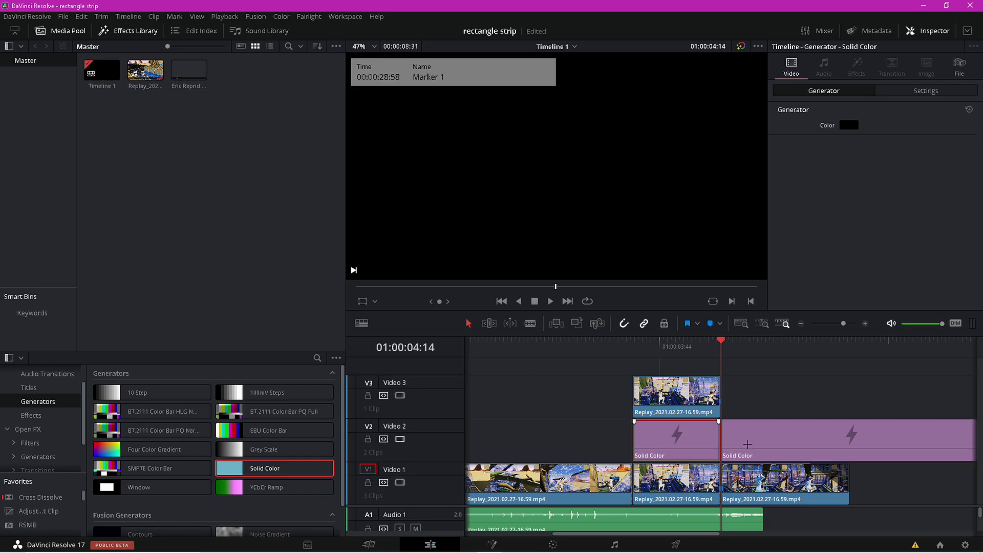
pyautogui.rightClick(783, 446)
pyautogui.hotkey('ctrl', 'z')
pyautogui.click(530, 323)
pyautogui.click(721, 432)
pyautogui.click(747, 432)
pyautogui.hotkey('ctrl', 'z')
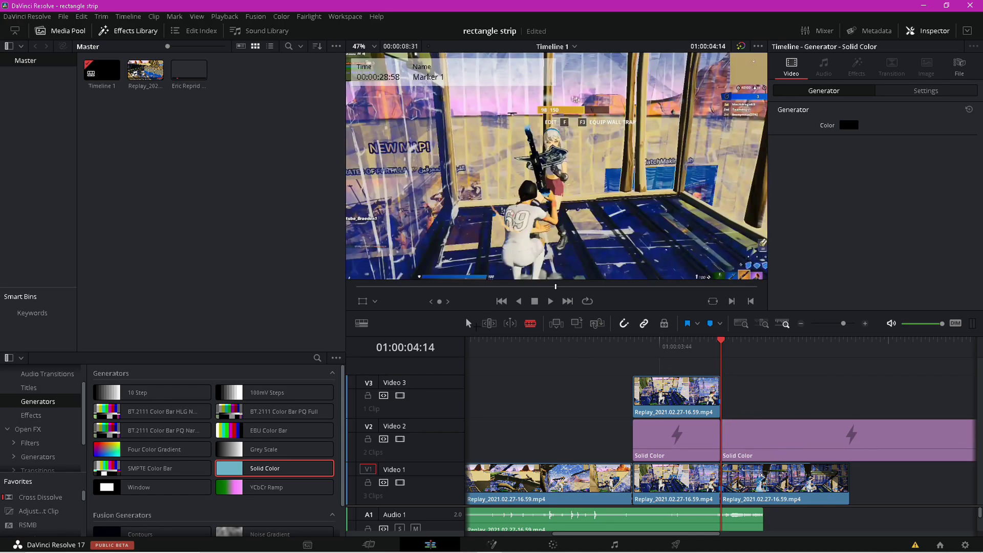
# Delete the Solid Color section after 01:00:04:14 and return the playhead to 01:00:03:31.
pyautogui.click(762, 440)
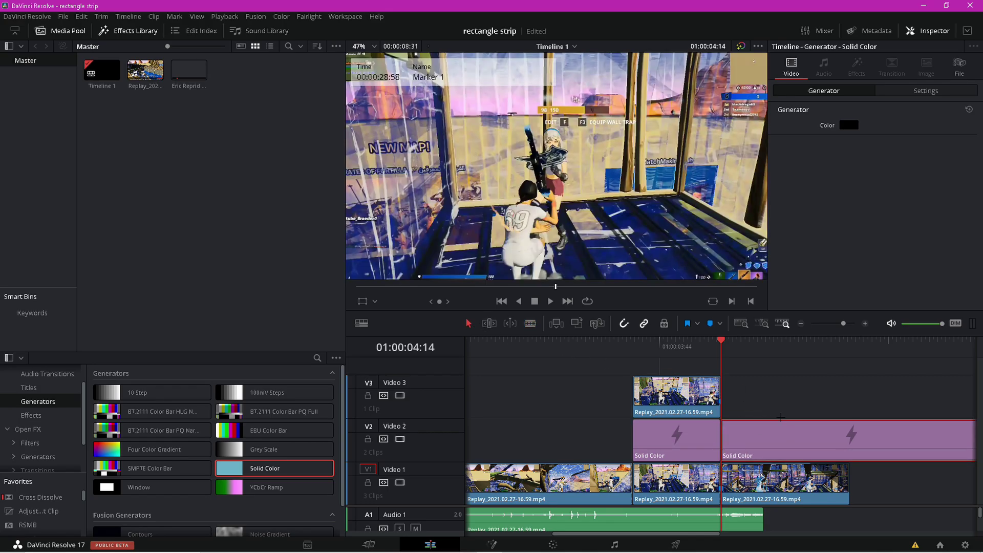
pyautogui.rightClick(785, 438)
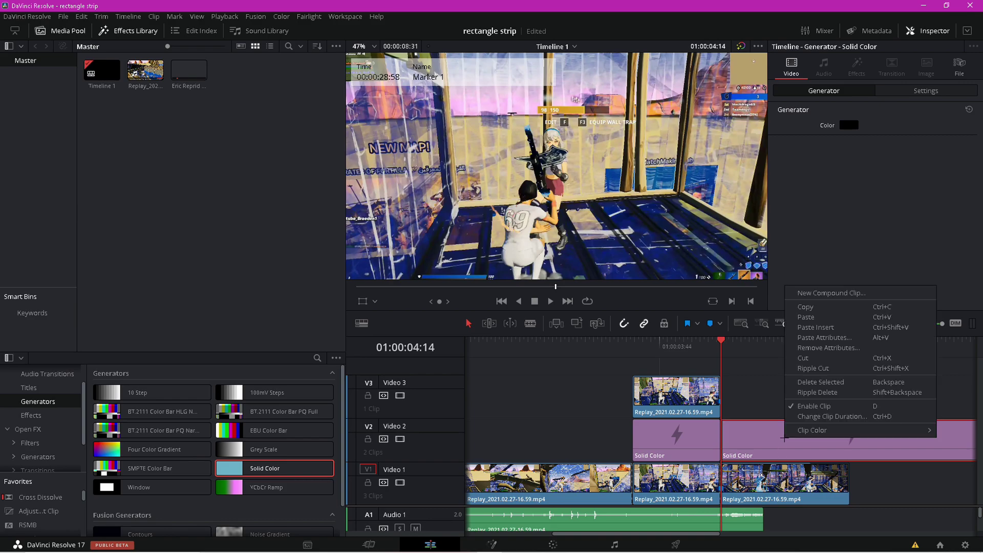
pyautogui.click(815, 361)
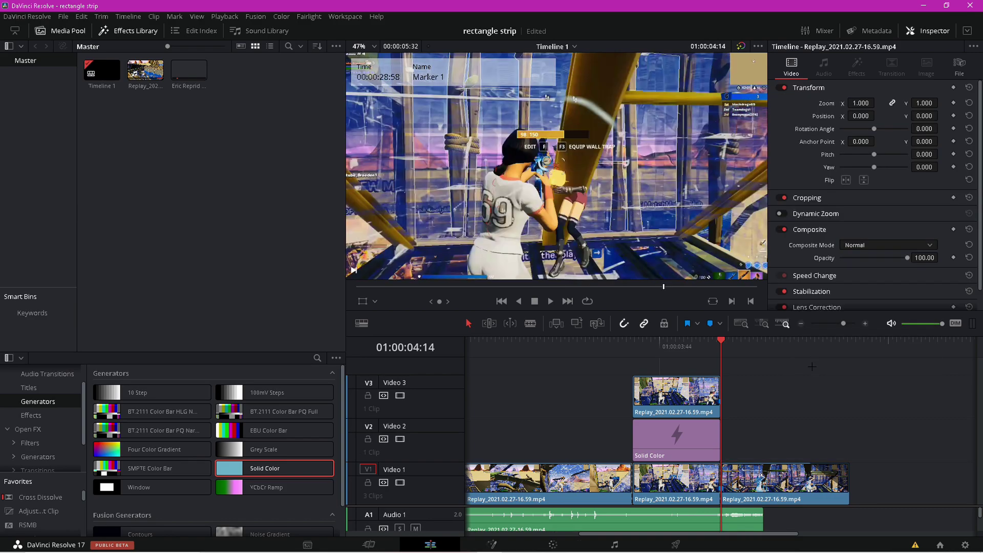
pyautogui.hotkey('ctrl', 'z')
pyautogui.press('Delete')
pyautogui.hotkey('ctrl', 'z')
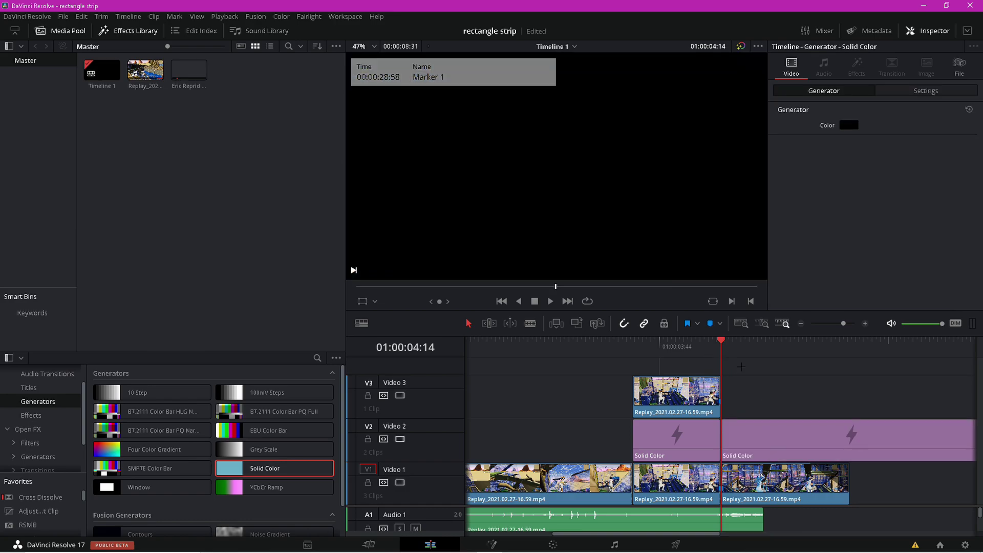
pyautogui.press('Delete')
pyautogui.moveTo(685, 354); pyautogui.dragTo(633, 353)
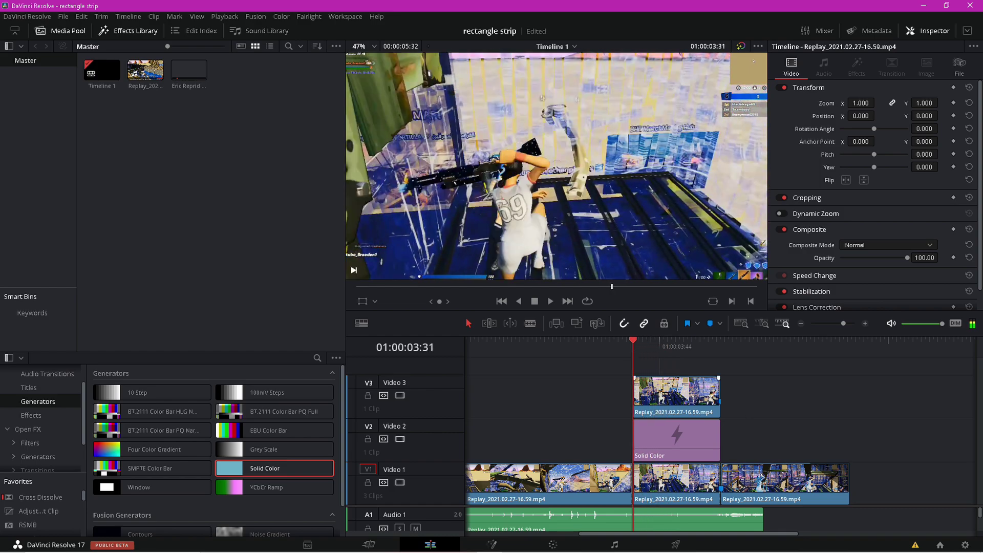
# Disable the duplicated gameplay clip on Video 3.
pyautogui.click(674, 406)
pyautogui.click(674, 442)
pyautogui.click(682, 392)
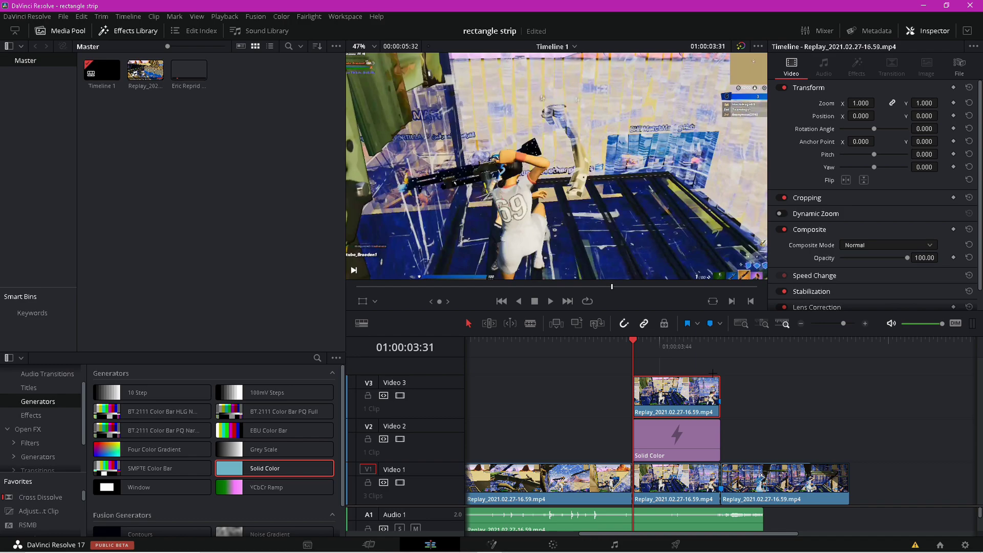
pyautogui.press('d')
# Set the opacity of the Solid Color clip on Video 2 to 65, previewing it at 01:00:03:39.
pyautogui.click(649, 352)
pyautogui.click(679, 443)
pyautogui.click(748, 452)
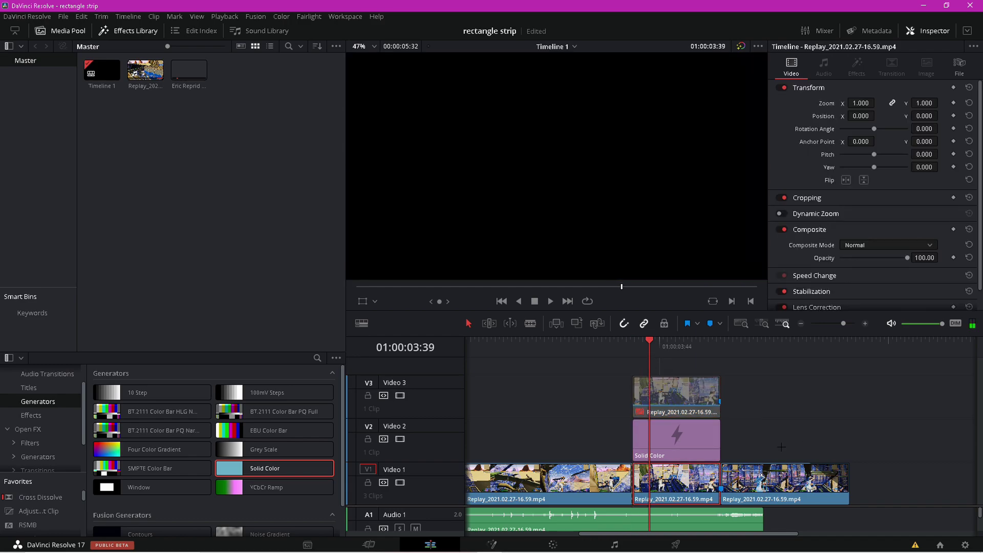
pyautogui.click(709, 446)
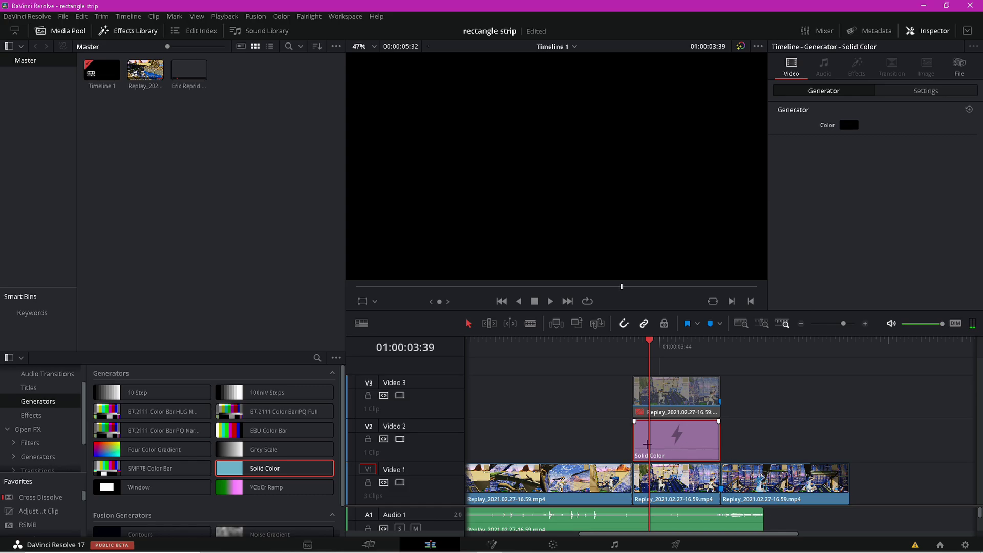
pyautogui.click(677, 501)
pyautogui.click(706, 439)
pyautogui.click(924, 92)
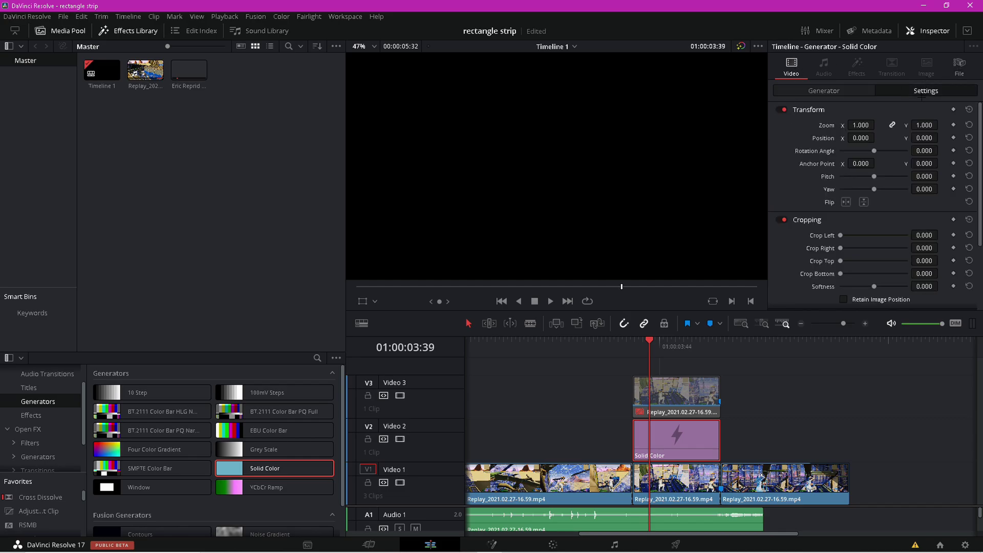
pyautogui.scroll(-3, 889, 235)
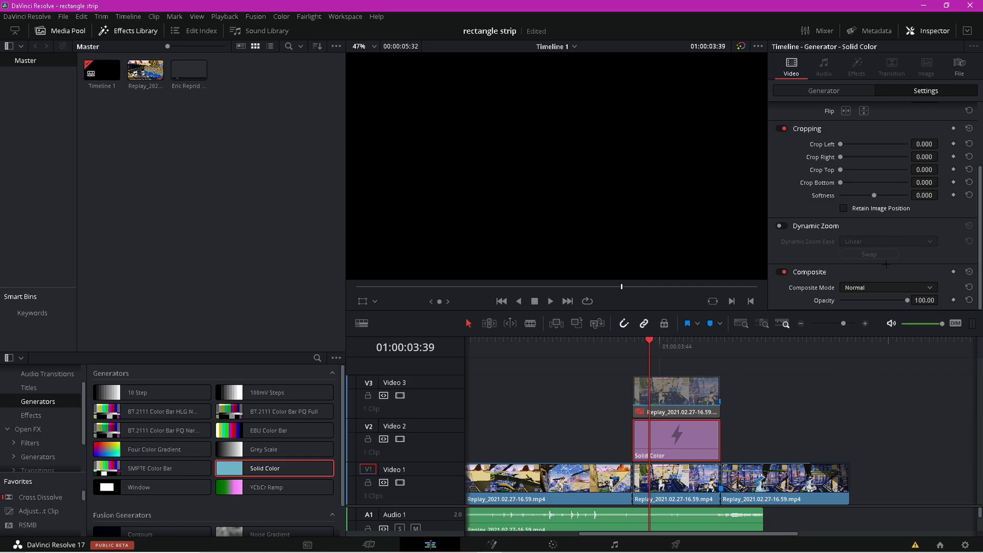
pyautogui.moveTo(906, 301); pyautogui.dragTo(880, 300)
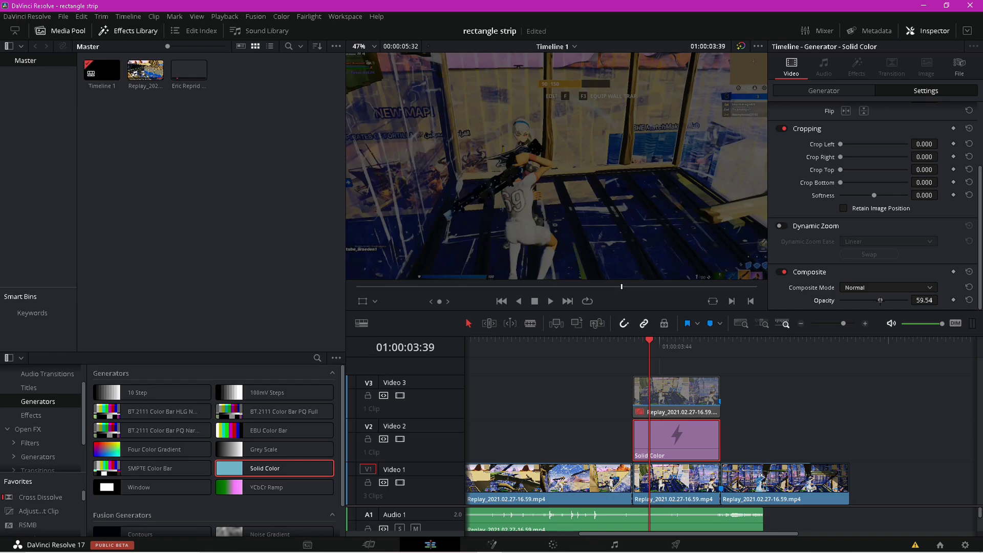
pyautogui.click(928, 300)
pyautogui.press('BackSpace')
pyautogui.write('65')
pyautogui.press('Return')
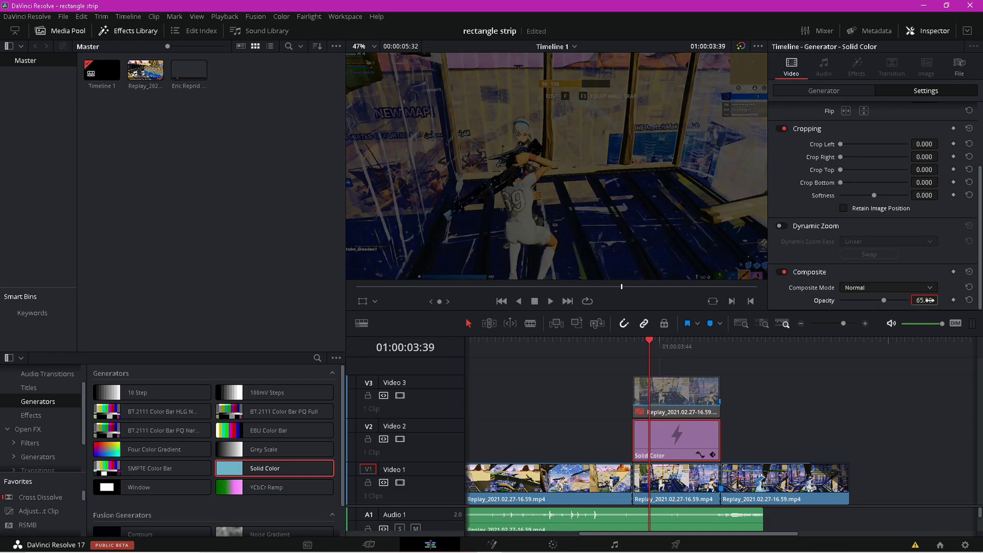
pyautogui.click(903, 377)
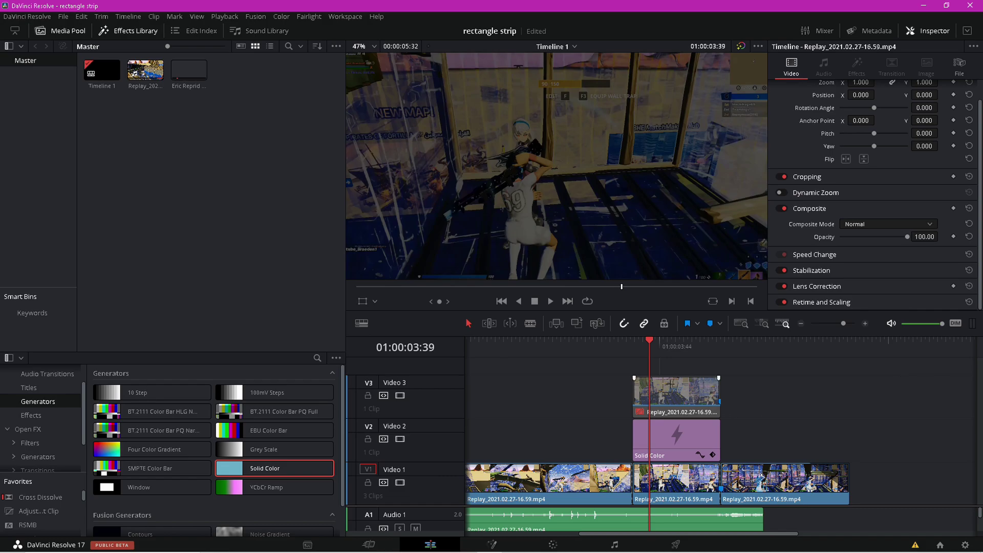
# Enable the gameplay clip on Video 3 again with the playhead at 01:00:03:39.
pyautogui.moveTo(647, 353)
pyautogui.mouseDown()
pyautogui.moveTo(667, 353)
pyautogui.moveTo(656, 352)
pyautogui.mouseUp()
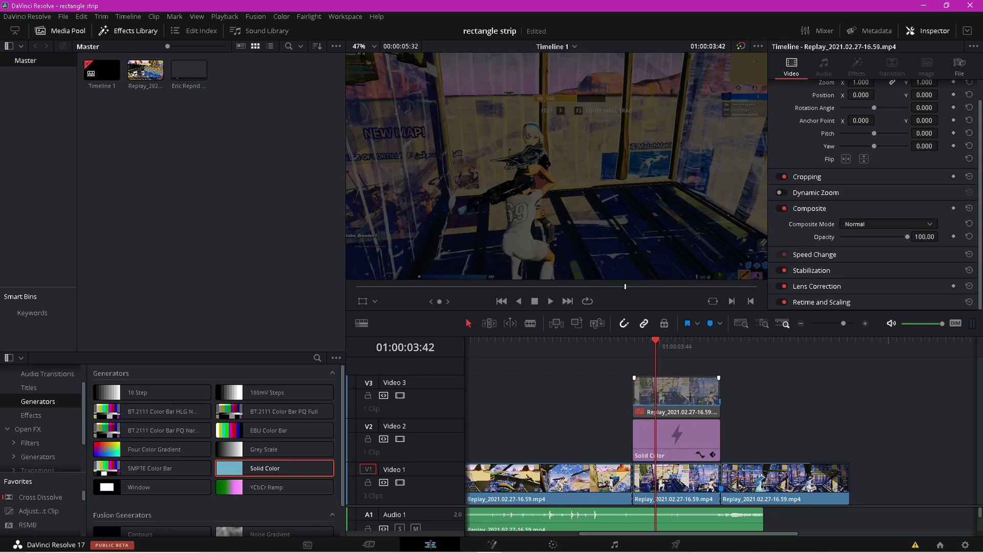
pyautogui.moveTo(658, 346); pyautogui.dragTo(649, 346)
pyautogui.click(675, 393)
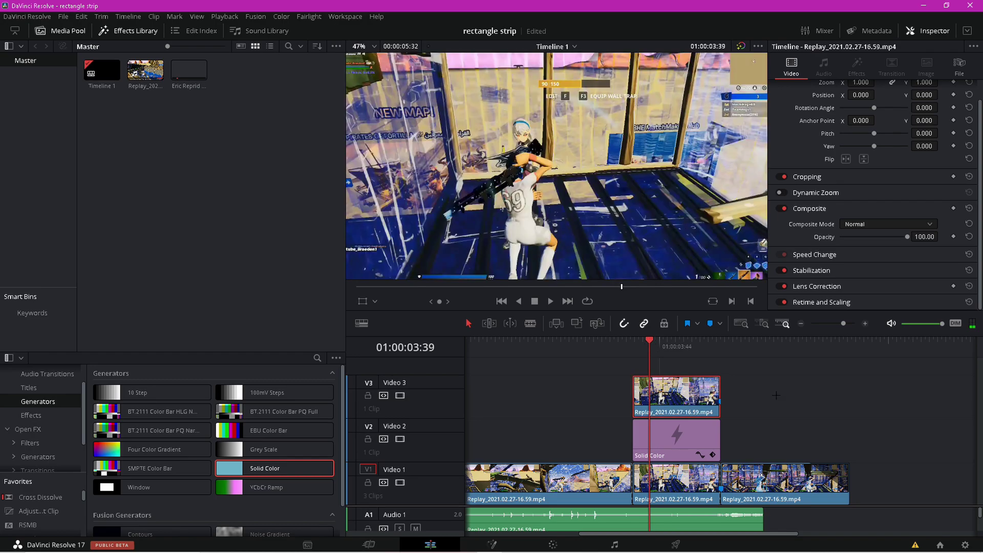
# Select the gameplay clip on Video 3 and move the playhead to its start at 01:00:03:31.
pyautogui.press('Up')
pyautogui.moveTo(681, 344); pyautogui.dragTo(662, 351)
pyautogui.click(676, 397)
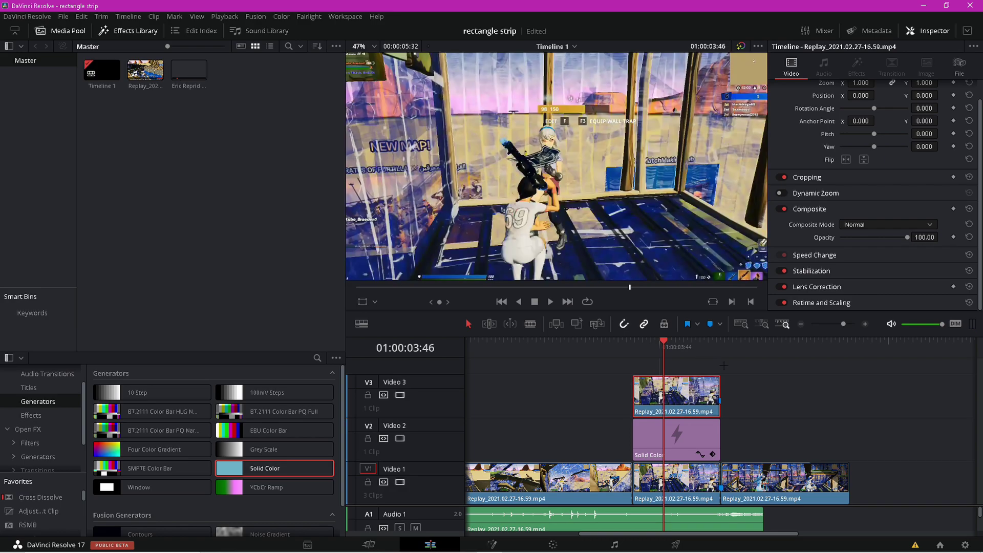
pyautogui.click(769, 396)
pyautogui.click(633, 350)
pyautogui.click(670, 405)
pyautogui.press('space')
pyautogui.click(639, 344)
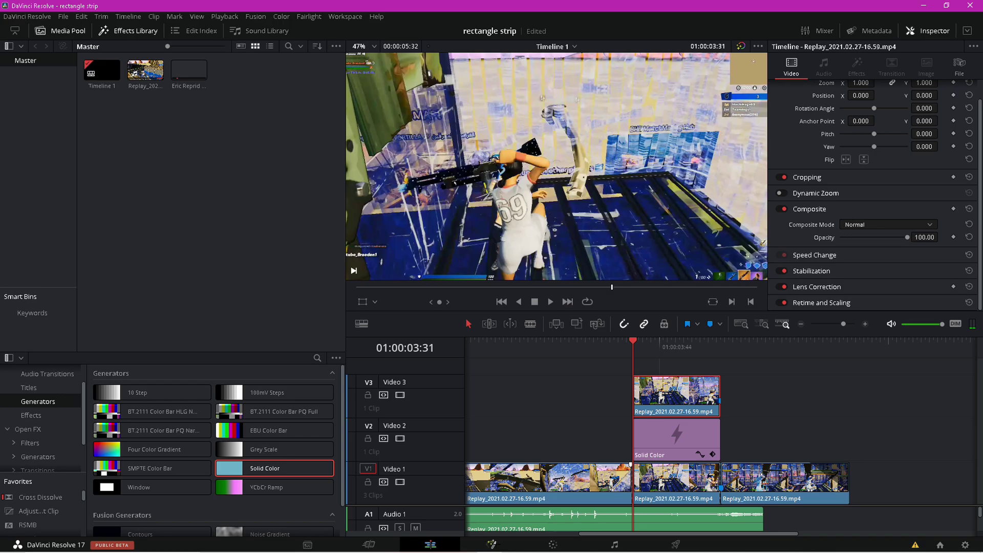
# Open the selected gameplay clip in Fusion and add an unconnected Rectangle mask node above MediaIn1.
pyautogui.click(492, 544)
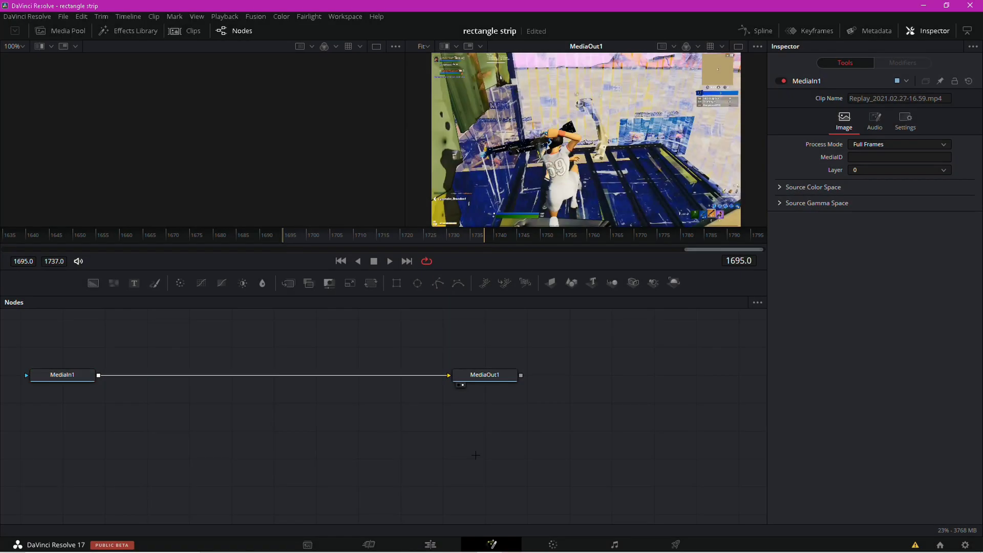
pyautogui.moveTo(397, 283)
pyautogui.mouseDown()
pyautogui.moveTo(402, 351)
pyautogui.moveTo(397, 284)
pyautogui.mouseUp()
pyautogui.click(397, 284)
pyautogui.moveTo(476, 458); pyautogui.dragTo(69, 347)
pyautogui.moveTo(62, 375); pyautogui.dragTo(97, 408)
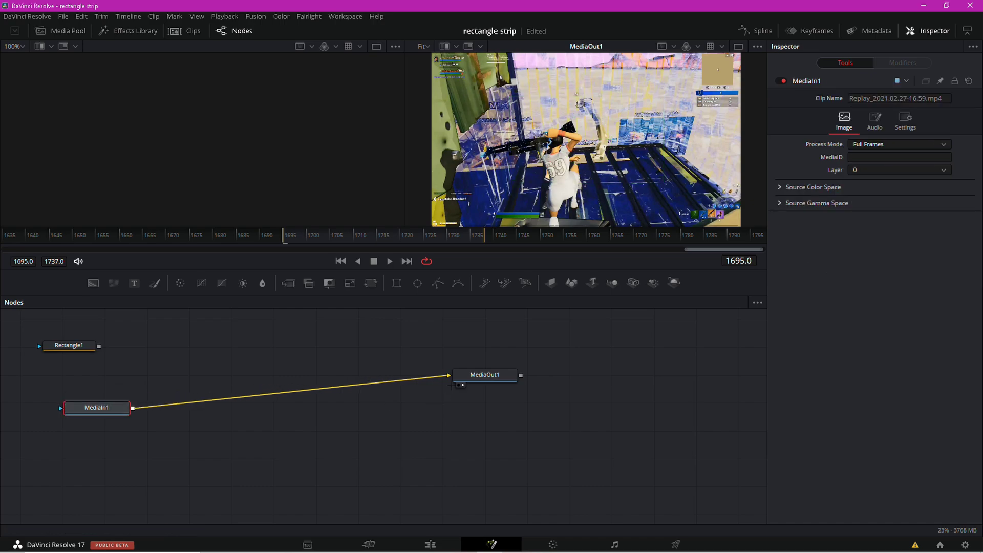
# Line up MediaIn1 with MediaOut1 and connect the Rectangle1 node above MediaIn1 as its effect mask.
pyautogui.moveTo(485, 375); pyautogui.dragTo(500, 398)
pyautogui.moveTo(96, 408); pyautogui.dragTo(190, 413)
pyautogui.moveTo(499, 399); pyautogui.dragTo(504, 412)
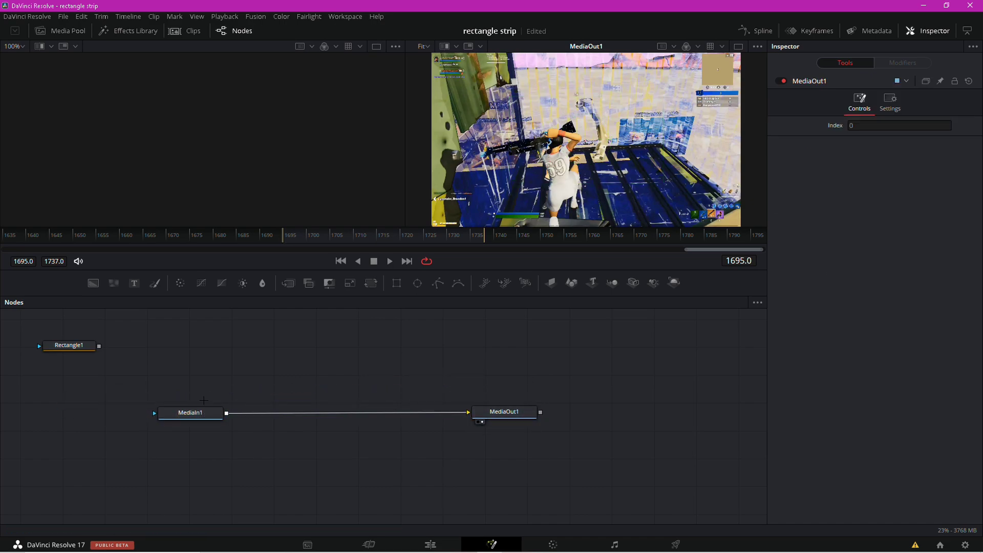
pyautogui.moveTo(69, 345); pyautogui.dragTo(194, 397)
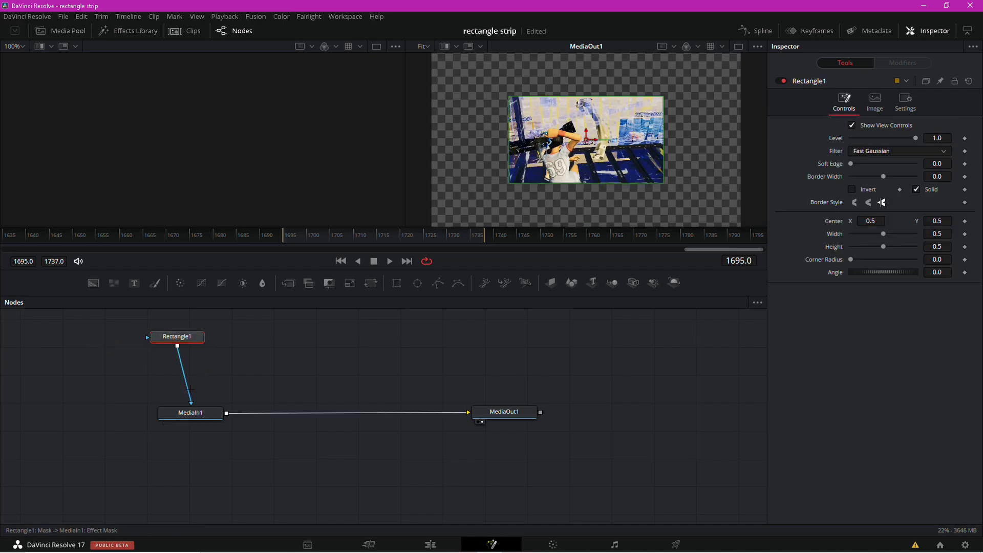
pyautogui.moveTo(176, 336); pyautogui.dragTo(191, 369)
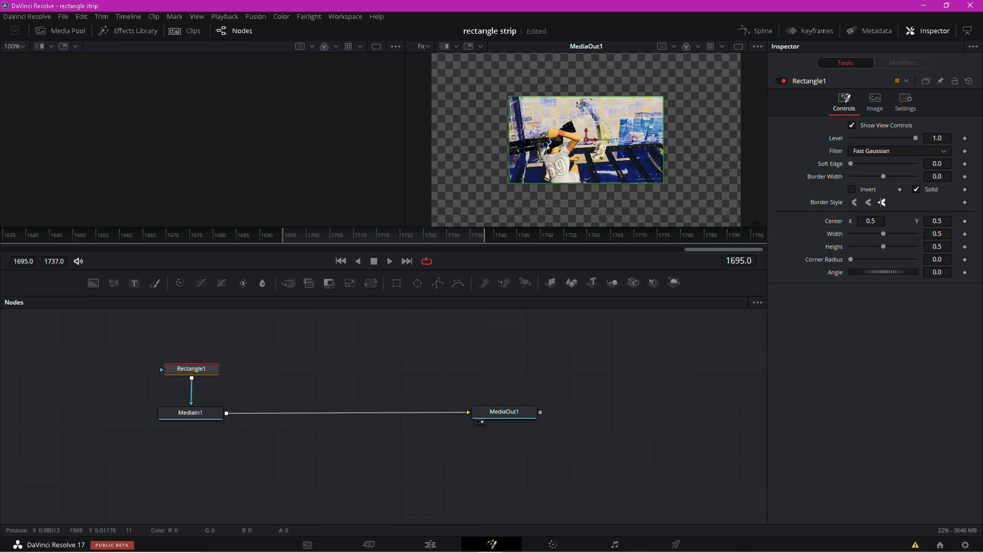
# Set the width of the Rectangle1 mask to 1.2.
pyautogui.click(941, 233)
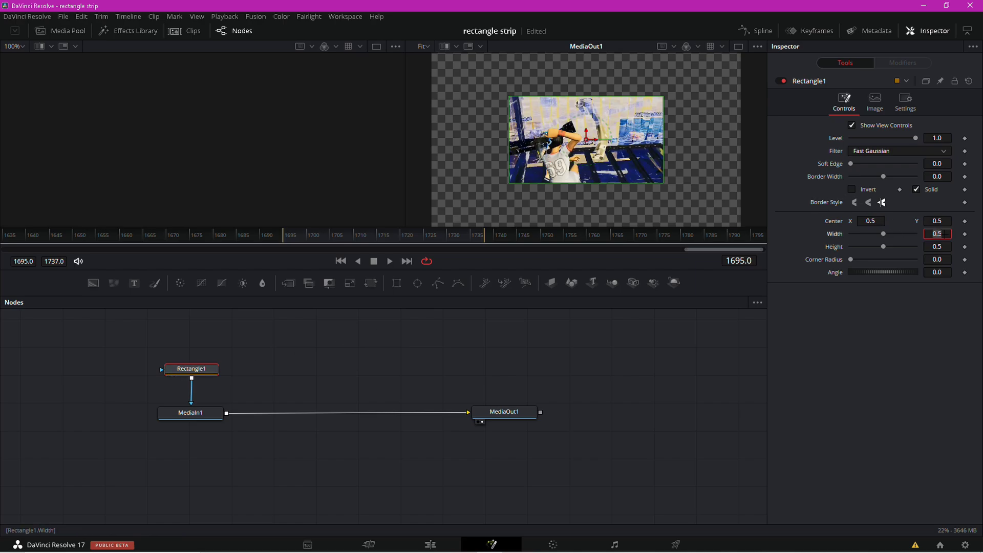
pyautogui.write('1.2')
pyautogui.press('Return')
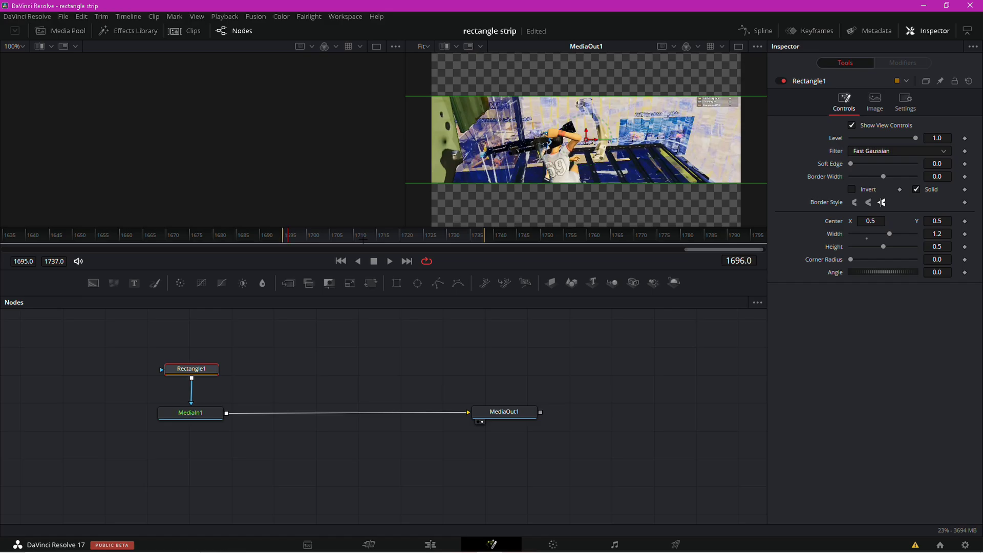
# Keyframe the rectangle mask's width, height and angle at frame 1695, with the height set to 0.0.
pyautogui.press('space')
pyautogui.click(965, 234)
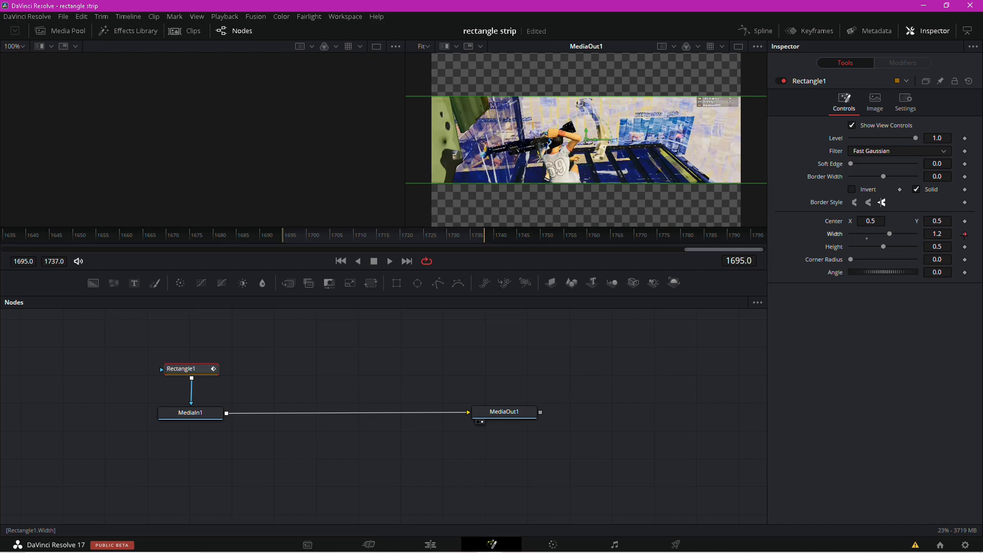
pyautogui.click(965, 247)
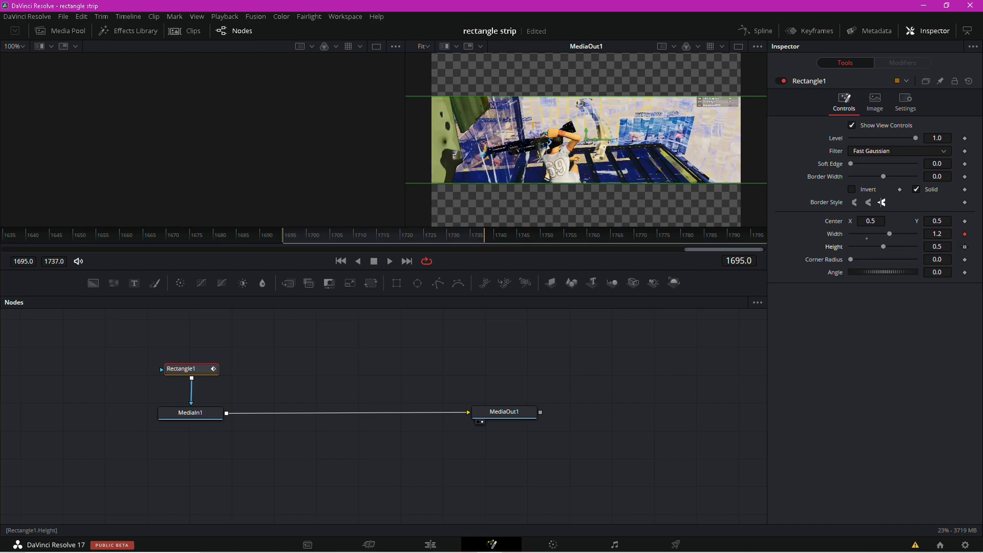
pyautogui.click(965, 272)
pyautogui.moveTo(884, 247); pyautogui.dragTo(851, 247)
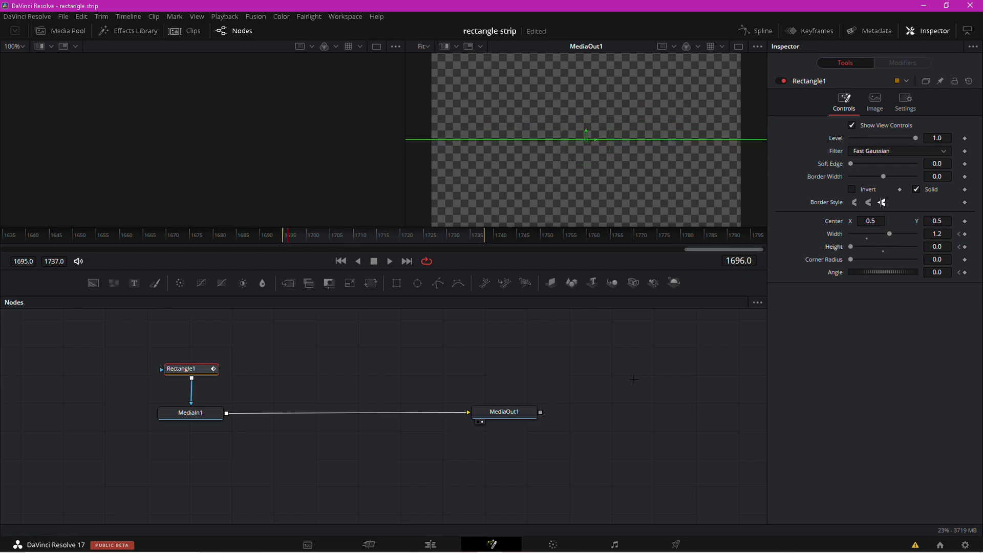
# At frame 1700, set the rectangle mask's height to about 0.535 and its angle to about 20.9.
pyautogui.press('Right')
pyautogui.moveTo(850, 247); pyautogui.dragTo(885, 247)
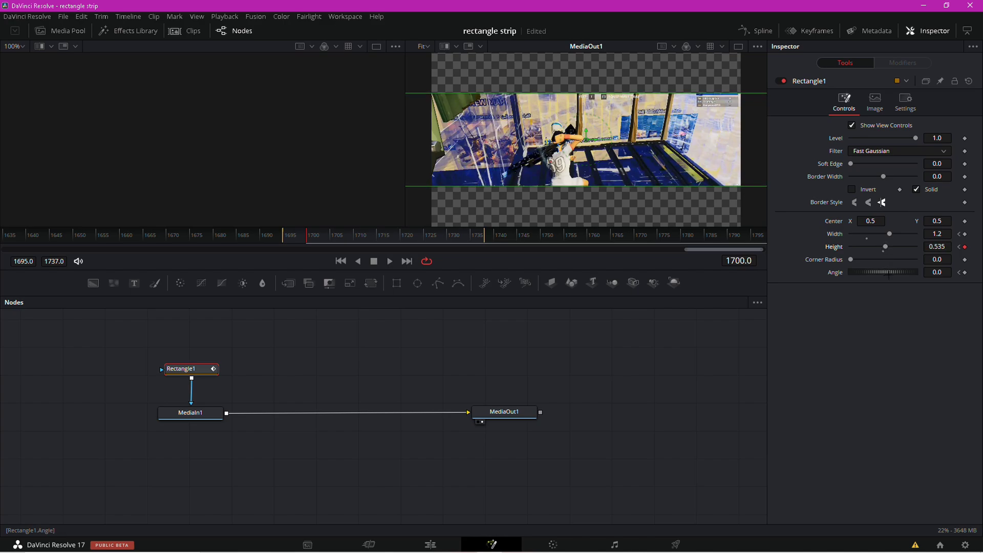
pyautogui.moveTo(882, 272); pyautogui.dragTo(897, 272)
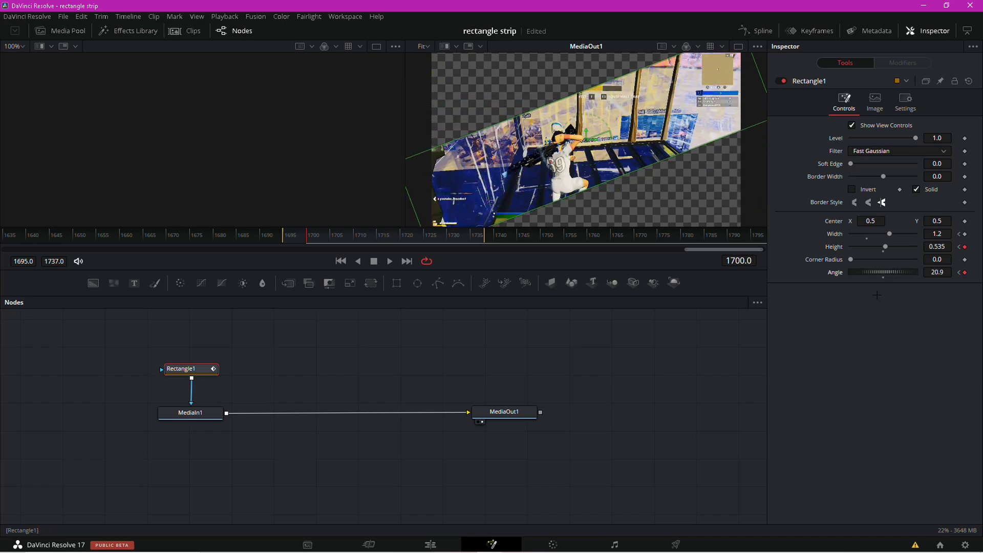
# Add hold keyframes for the rectangle mask's angle, height and width at frame 1701.
pyautogui.press('Right')
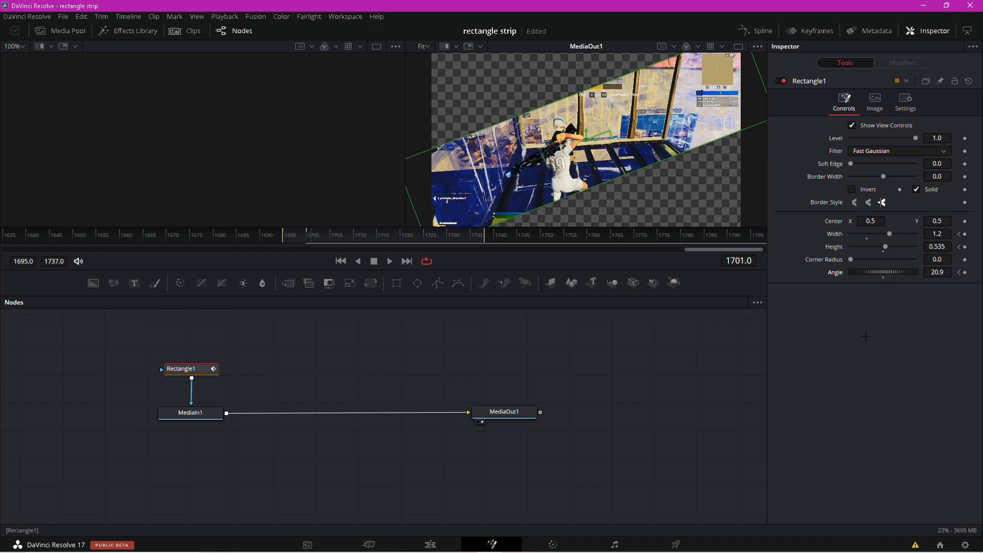
pyautogui.click(965, 272)
pyautogui.click(966, 247)
pyautogui.click(965, 234)
# At frame 1732, set the rectangle mask's width to 1.2, height to about 0.654 and angle to about 18.3.
pyautogui.press('space')
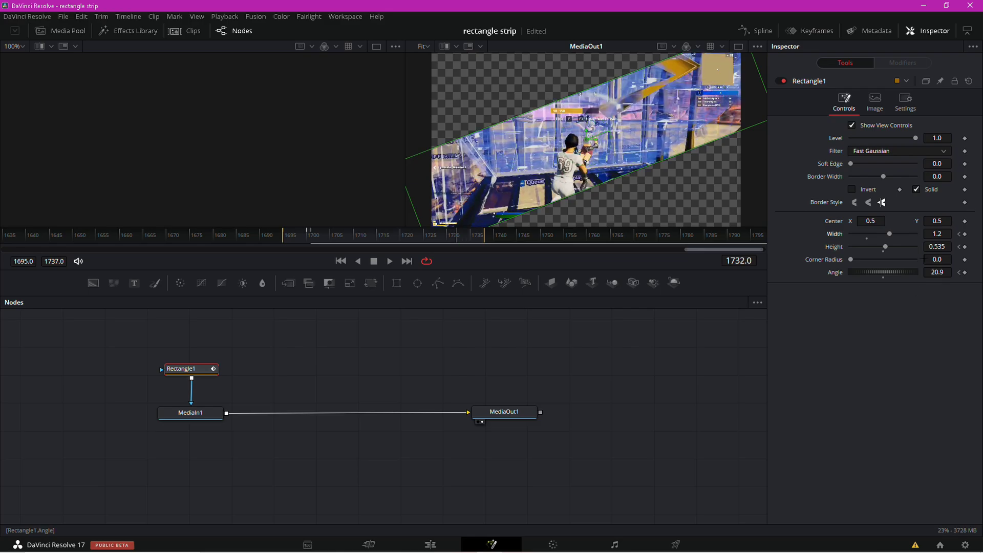
pyautogui.moveTo(889, 274); pyautogui.dragTo(875, 272)
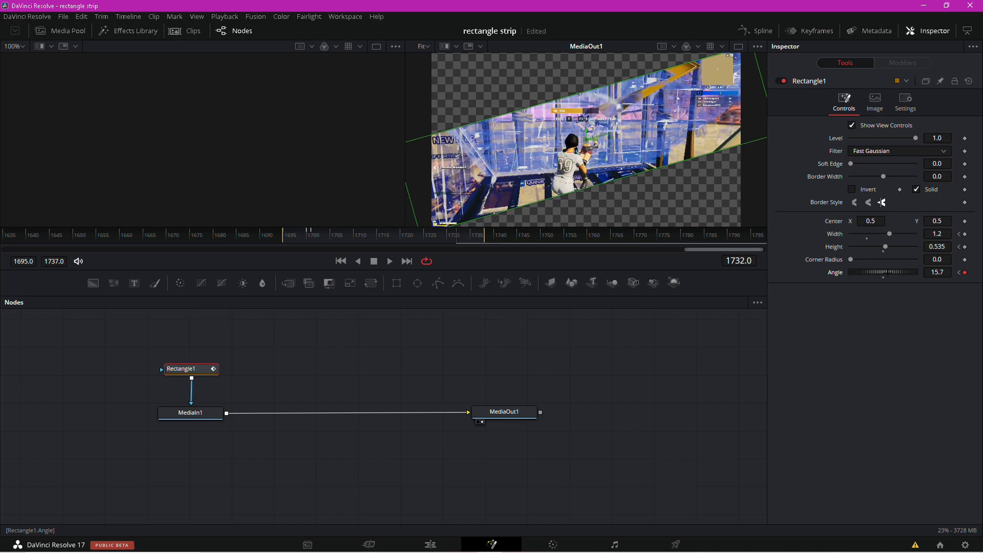
pyautogui.moveTo(889, 233); pyautogui.dragTo(888, 234)
pyautogui.click(941, 234)
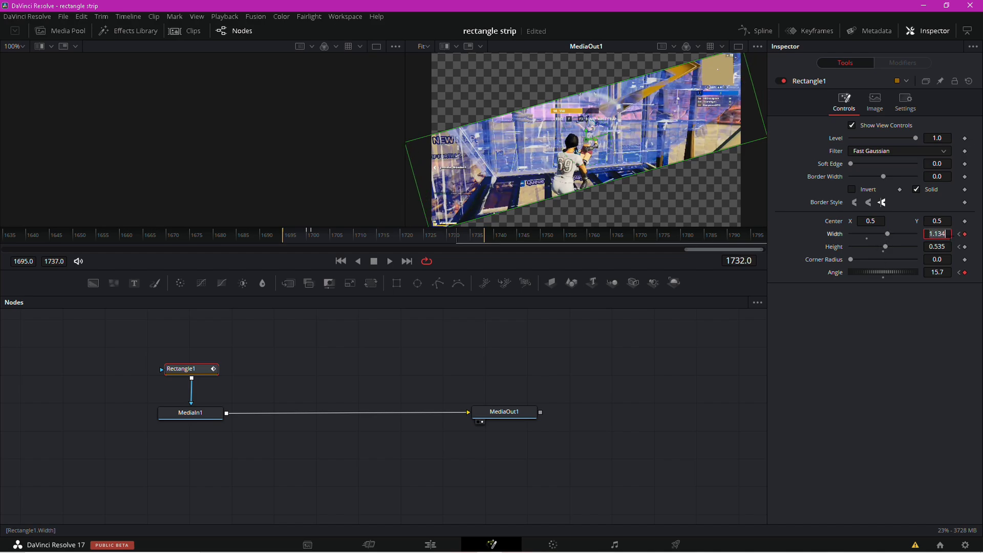
pyautogui.write('1.2')
pyautogui.press('Tab')
pyautogui.moveTo(886, 247); pyautogui.dragTo(896, 272)
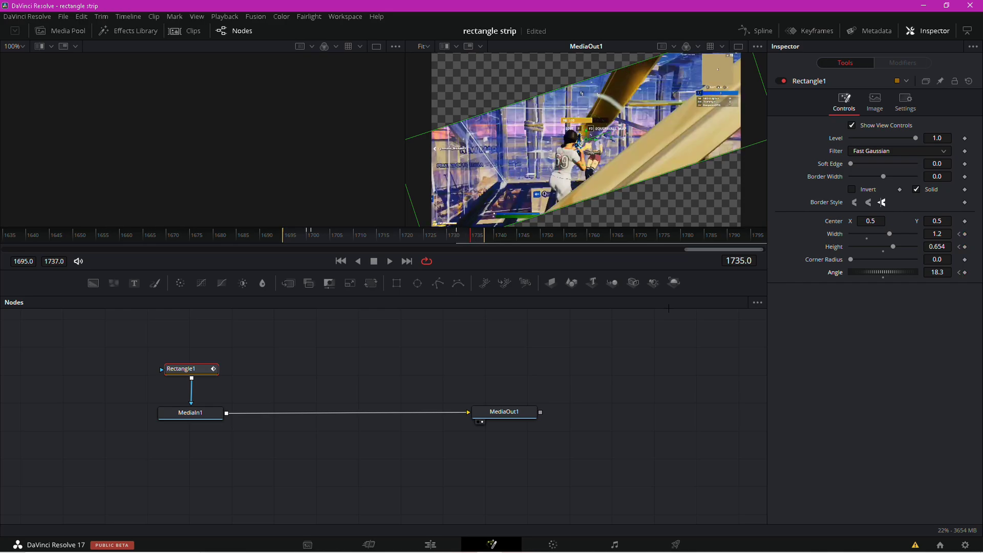
# Add keyframes for the rectangle mask's angle, height and width at frame 1733.
pyautogui.press('Left')
pyautogui.press('Left')
pyautogui.press('Left')
pyautogui.press('Right')
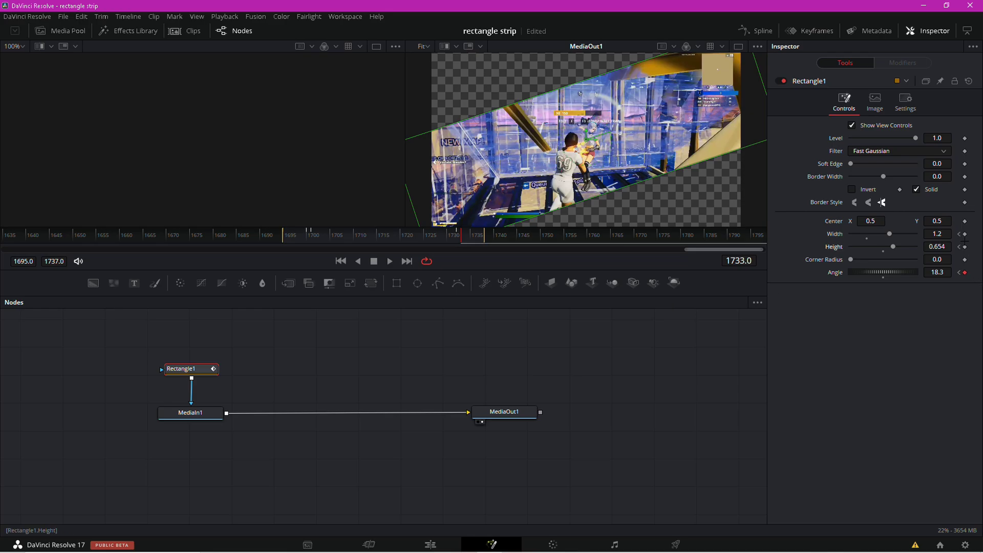
# Advance to frame 1738 and set the rectangle mask's angle to about 41.8.
pyautogui.press('Right')
pyautogui.press('Right')
pyautogui.press('Right')
pyautogui.press('Right')
pyautogui.press('Right')
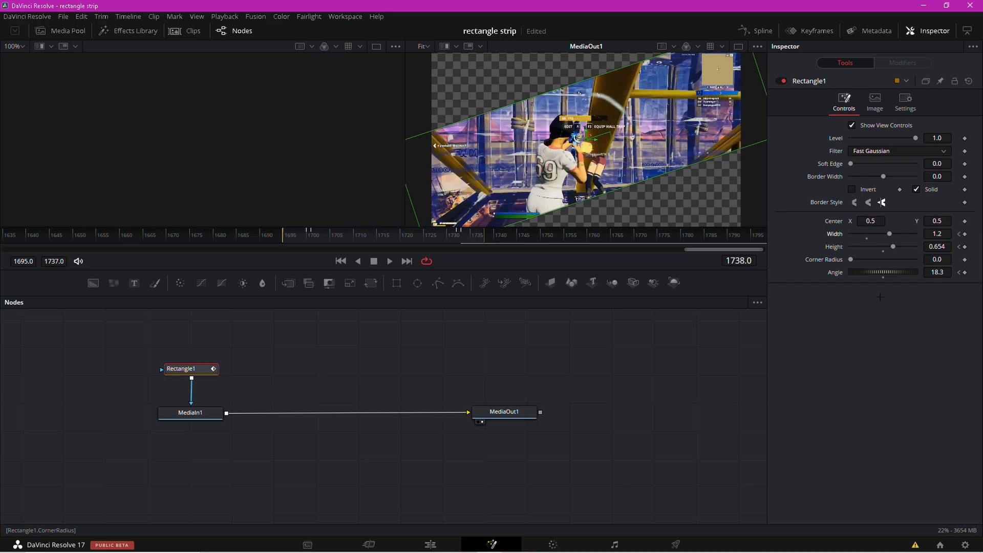
pyautogui.moveTo(883, 277); pyautogui.dragTo(891, 277)
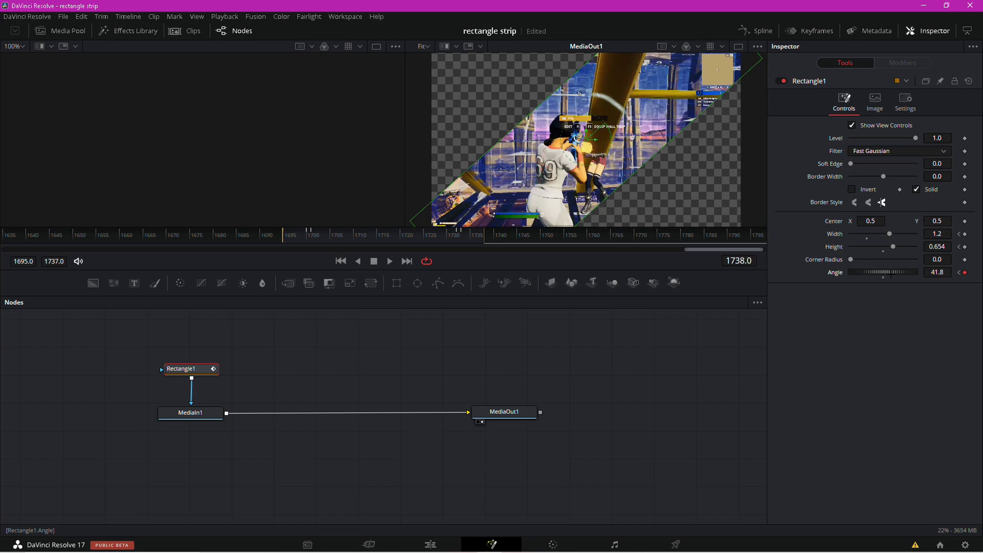
# At frame 1738, keyframe the rectangle mask's width at 1.2 and close the strip by setting its height to 0.0.
pyautogui.moveTo(890, 235)
pyautogui.mouseDown()
pyautogui.moveTo(853, 234)
pyautogui.moveTo(919, 234)
pyautogui.moveTo(901, 234)
pyautogui.mouseUp()
pyautogui.click(928, 235)
pyautogui.write('1')
pyautogui.press('Return')
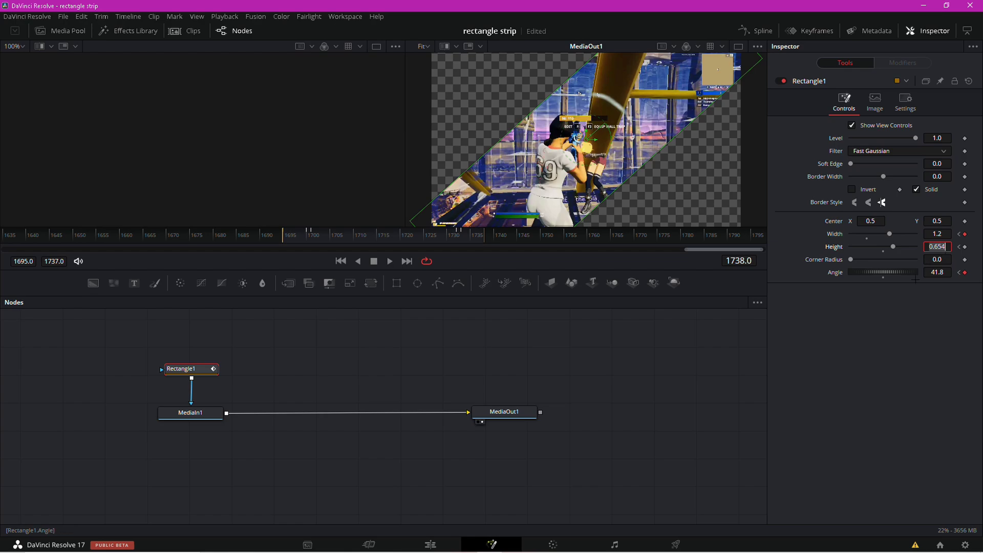
pyautogui.moveTo(893, 247); pyautogui.dragTo(913, 235)
pyautogui.click(943, 234)
pyautogui.press('BackSpace')
pyautogui.write('1.2')
pyautogui.press('Tab')
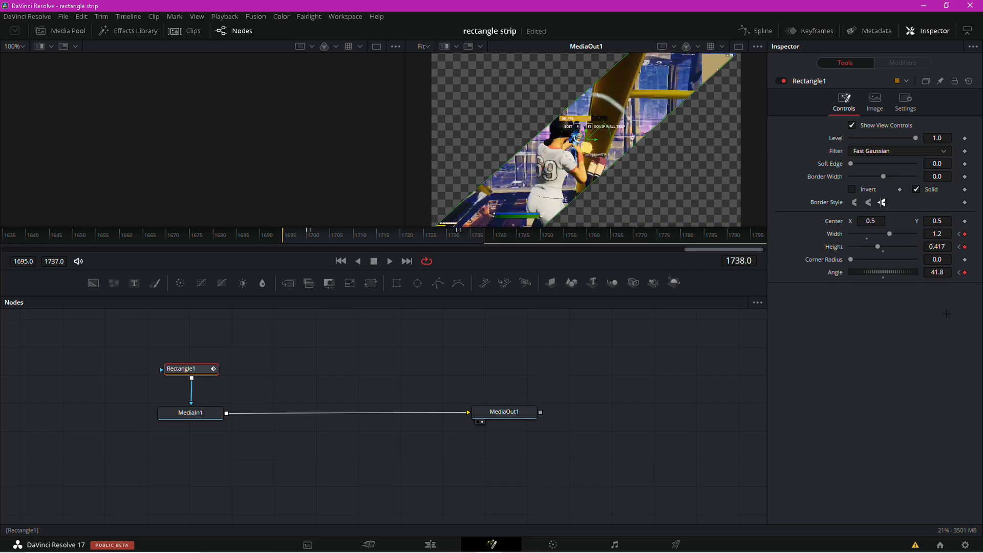
pyautogui.moveTo(878, 246); pyautogui.dragTo(851, 247)
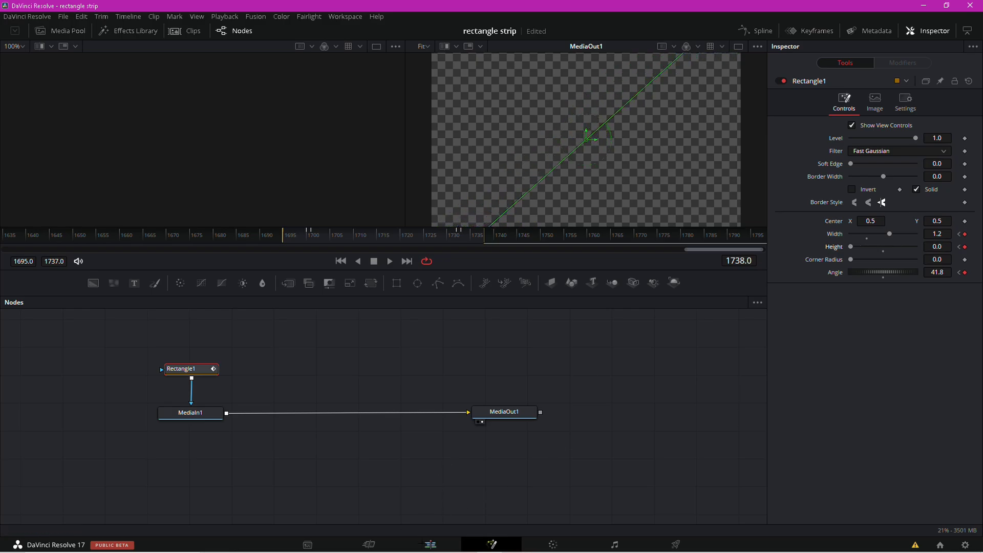
# Return to the Edit page, preview the strip animation on the timeline and save the project.
pyautogui.click(431, 544)
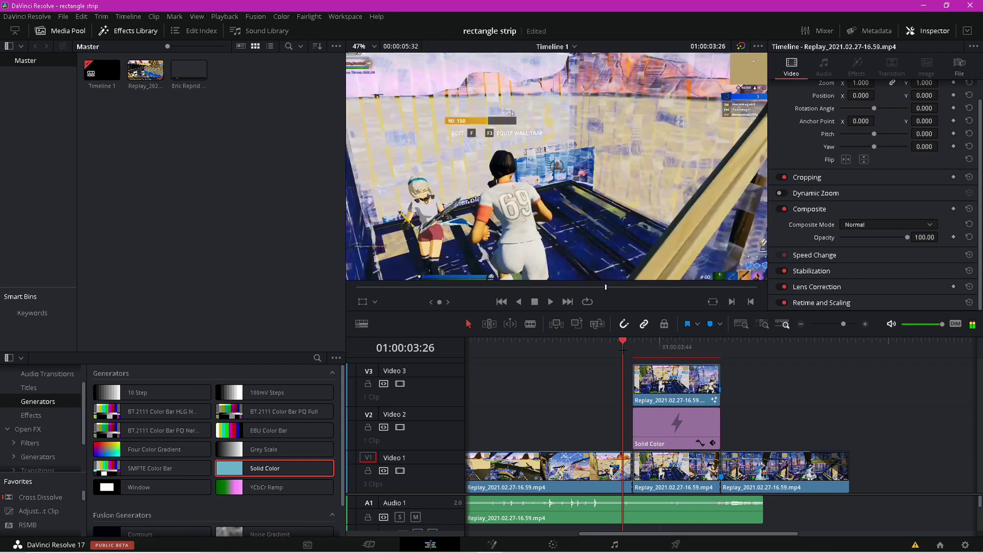
pyautogui.press('space')
pyautogui.moveTo(642, 346)
pyautogui.mouseDown()
pyautogui.moveTo(652, 342)
pyautogui.moveTo(634, 342)
pyautogui.moveTo(736, 342)
pyautogui.moveTo(626, 346)
pyautogui.mouseUp()
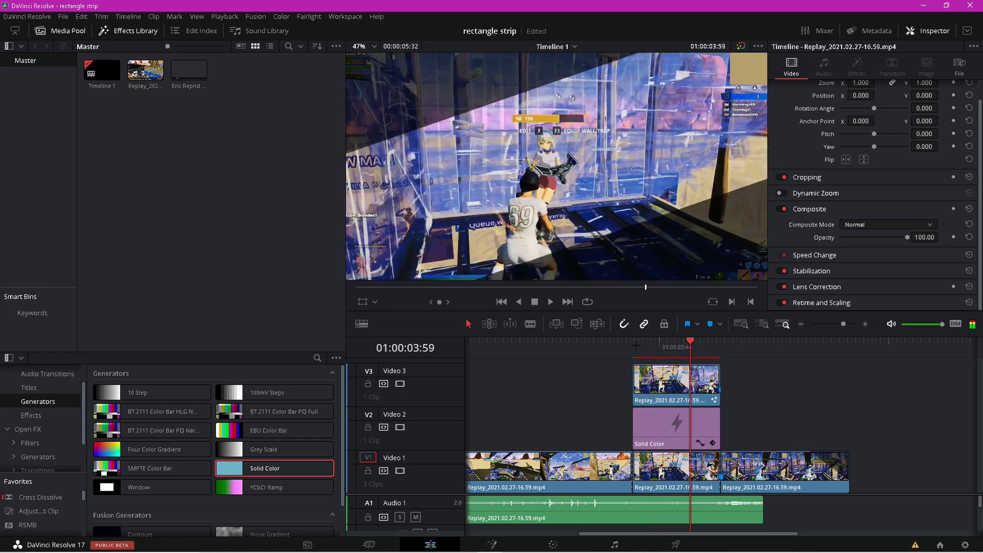
pyautogui.press('j')
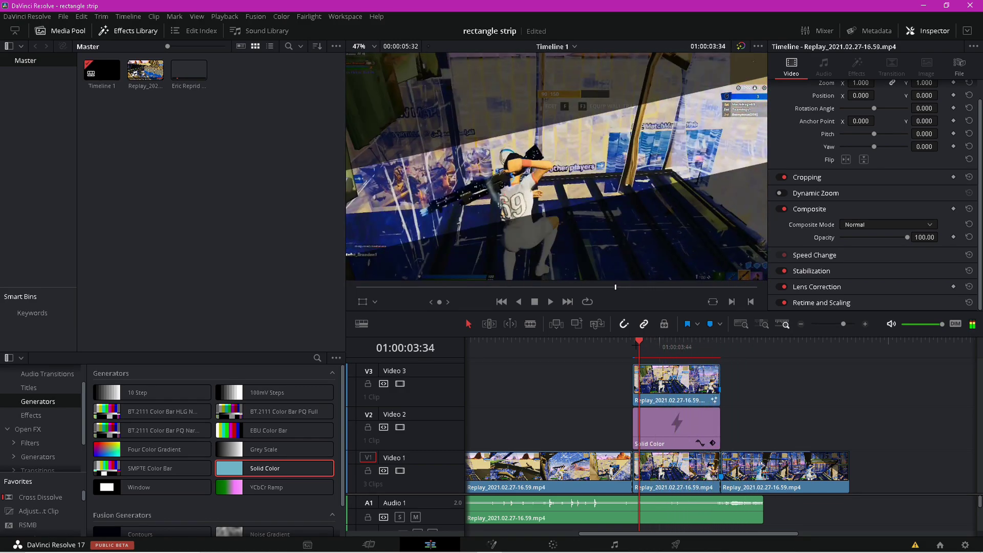
pyautogui.hotkey('ctrl', 's')
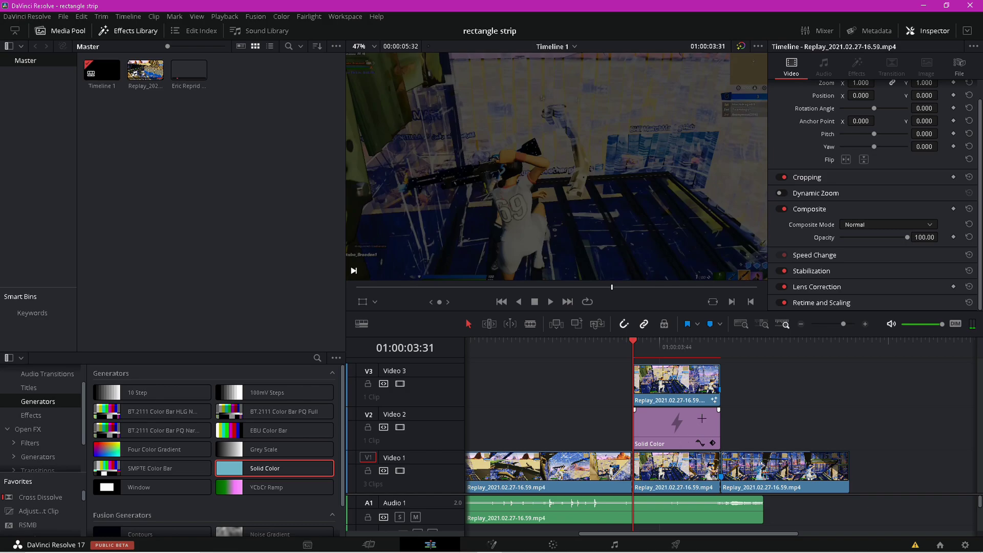
# Move the masked gameplay clip up to Video 4 and the Solid Color clip up to Video 3.
pyautogui.click(801, 324)
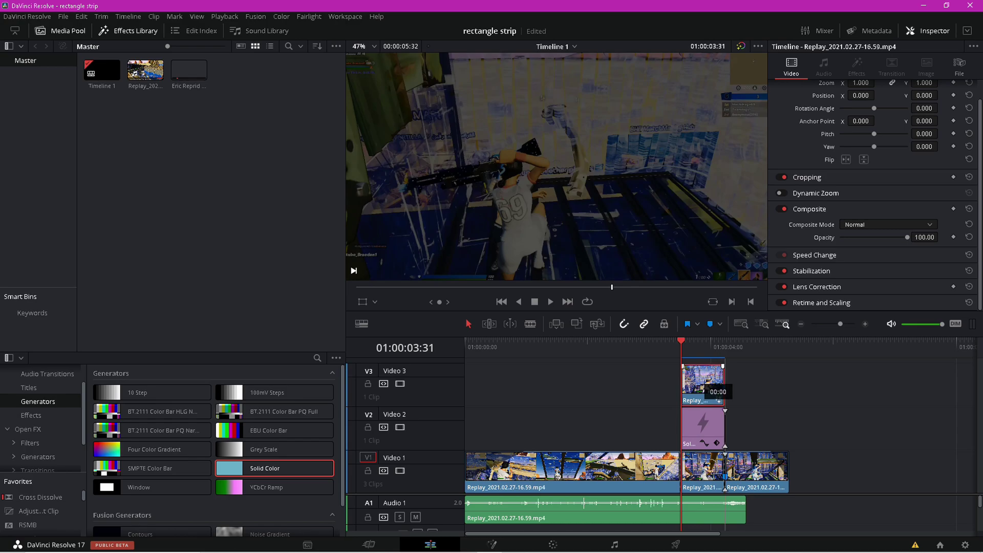
pyautogui.moveTo(697, 390); pyautogui.dragTo(701, 359)
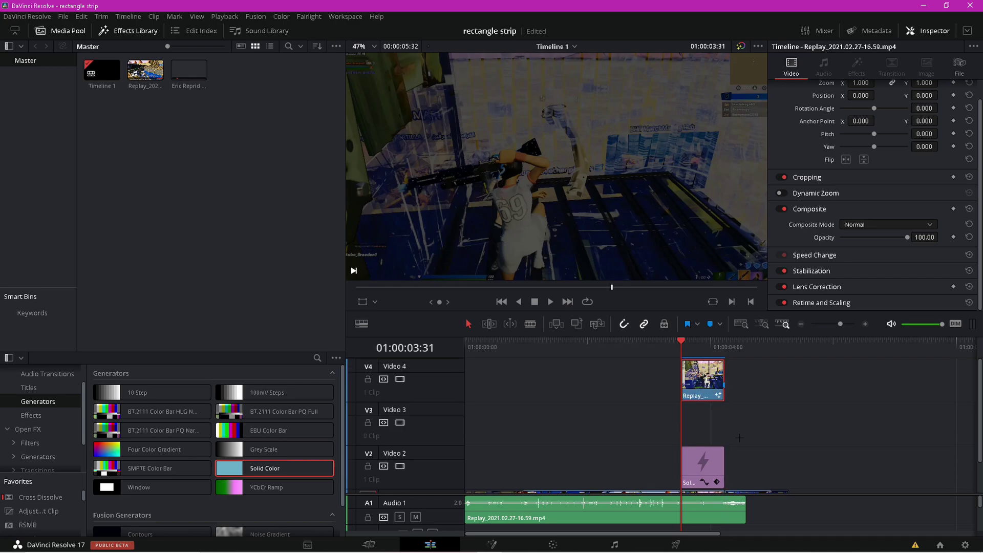
pyautogui.scroll(-1, 688, 422)
pyautogui.moveTo(701, 427); pyautogui.dragTo(692, 382)
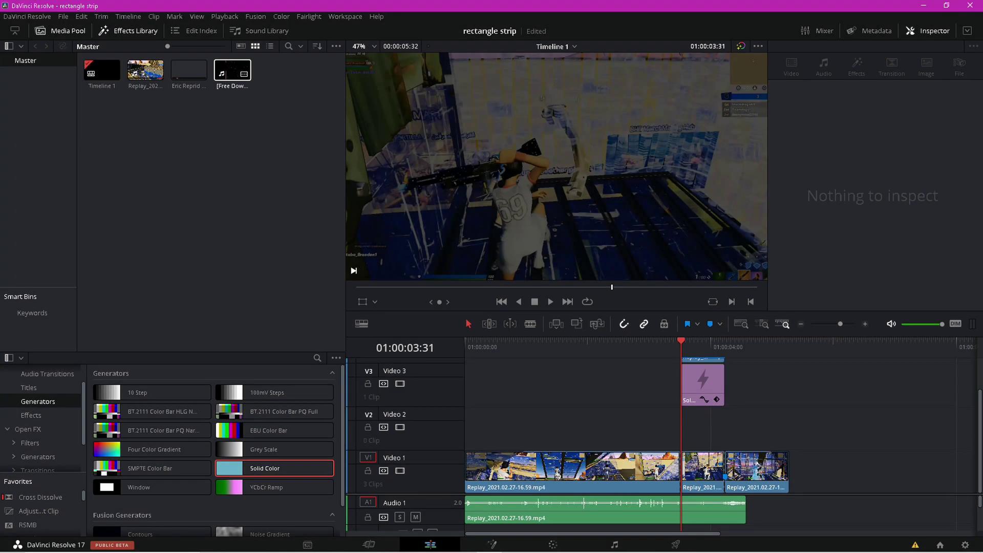
# Place the Falling Snow Realistic Overlay Loop clip on Video 3 after the Solid Color clip and shorten it to a brief section.
pyautogui.moveTo(233, 70); pyautogui.dragTo(760, 388)
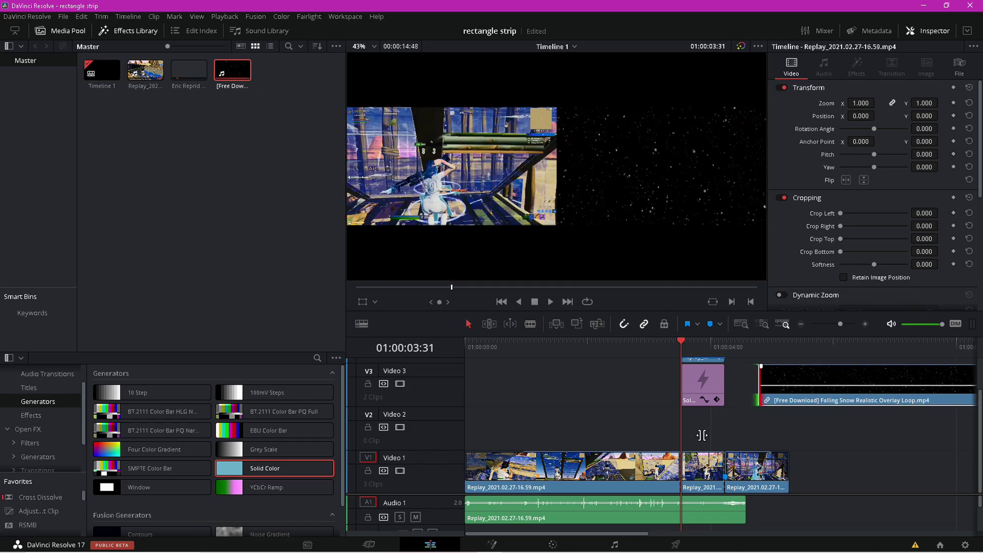
pyautogui.moveTo(760, 390); pyautogui.dragTo(740, 395)
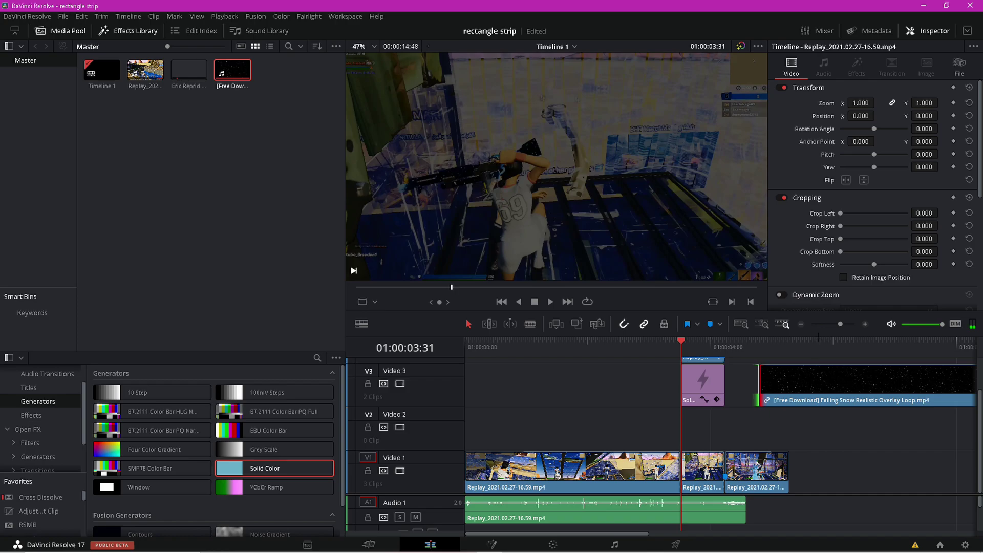
pyautogui.click(800, 324)
pyautogui.hotkey('ctrl', '-')
pyautogui.moveTo(573, 351); pyautogui.dragTo(507, 351)
pyautogui.moveTo(575, 383); pyautogui.dragTo(507, 383)
pyautogui.click(643, 385)
# Trim the end of the falling snow clip to about the length of the Solid Color clip.
pyautogui.click(863, 325)
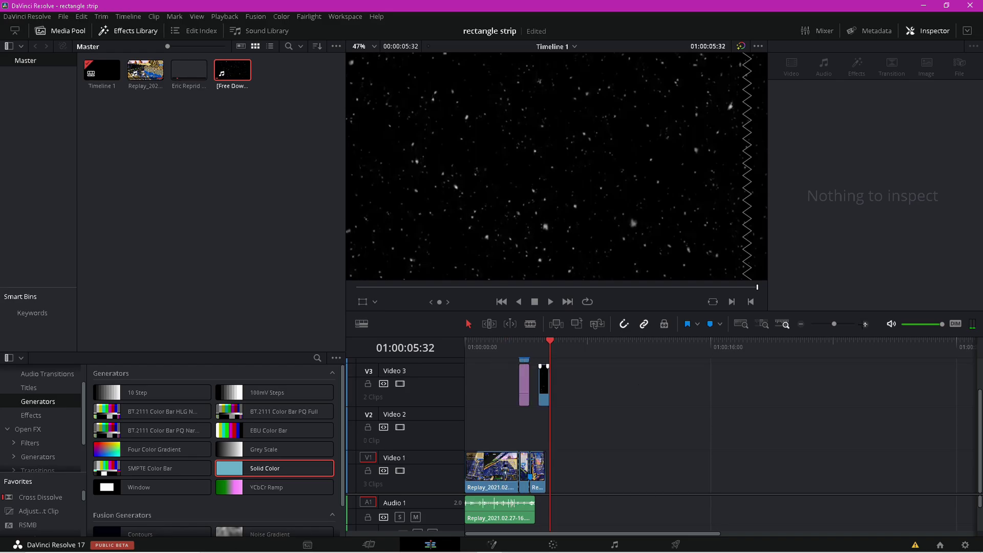
pyautogui.click(863, 325)
pyautogui.click(863, 324)
pyautogui.click(863, 325)
pyautogui.moveTo(681, 384); pyautogui.dragTo(649, 383)
# Unlink and delete the falling snow clip's audio, and move the clip to Video 2 directly beneath the Solid Color clip.
pyautogui.rightClick(661, 386)
pyautogui.click(683, 382)
pyautogui.scroll(-3, 777, 516)
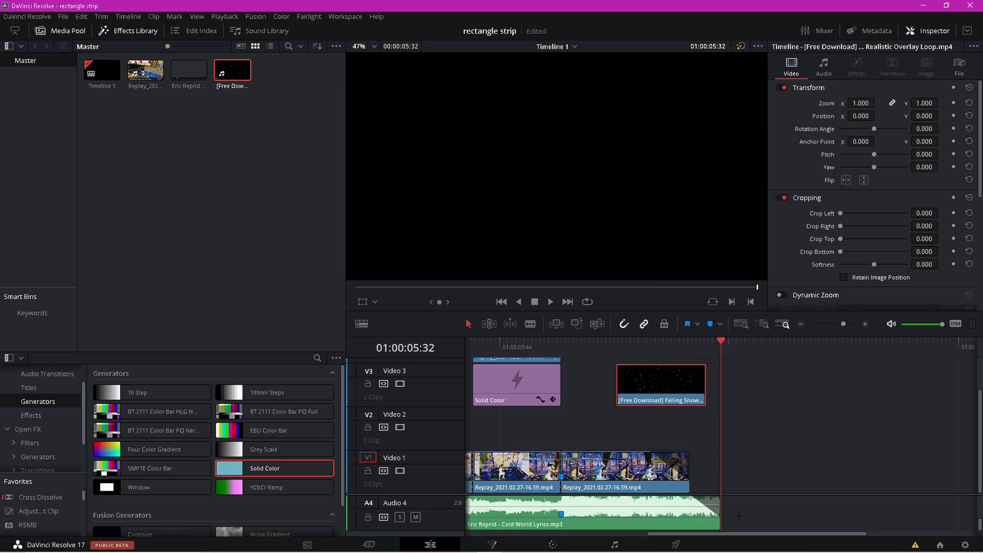
pyautogui.click(705, 515)
pyautogui.click(671, 519)
pyautogui.press('Delete')
pyautogui.moveTo(644, 396); pyautogui.dragTo(501, 440)
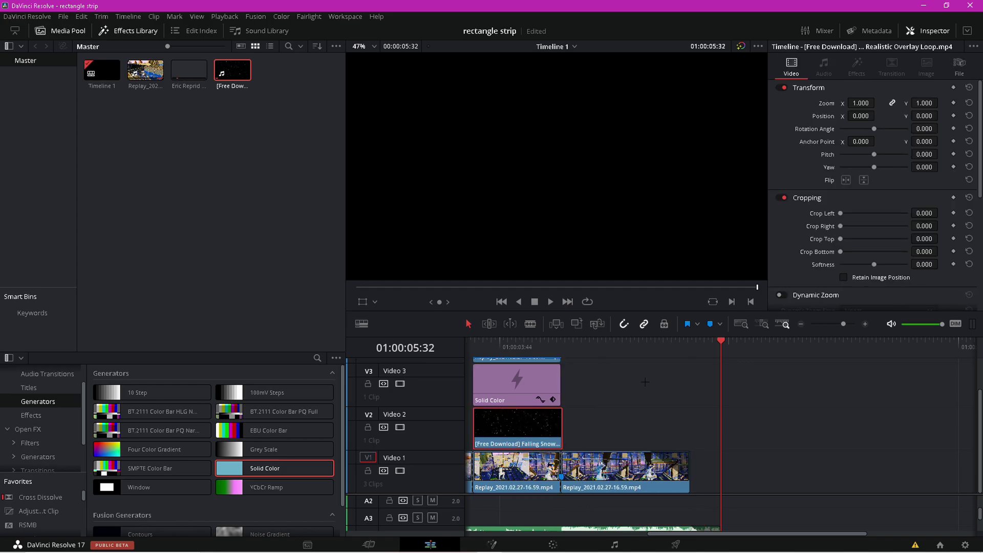
# Trim the falling snow clip's end flush with the Solid Color clip and place the playhead at 01:00:03:40.
pyautogui.click(578, 360)
pyautogui.moveTo(562, 425); pyautogui.dragTo(560, 425)
pyautogui.moveTo(499, 348); pyautogui.dragTo(491, 351)
# Set the falling snow clip's composite mode to Add and keep its opacity at the maximum.
pyautogui.click(500, 425)
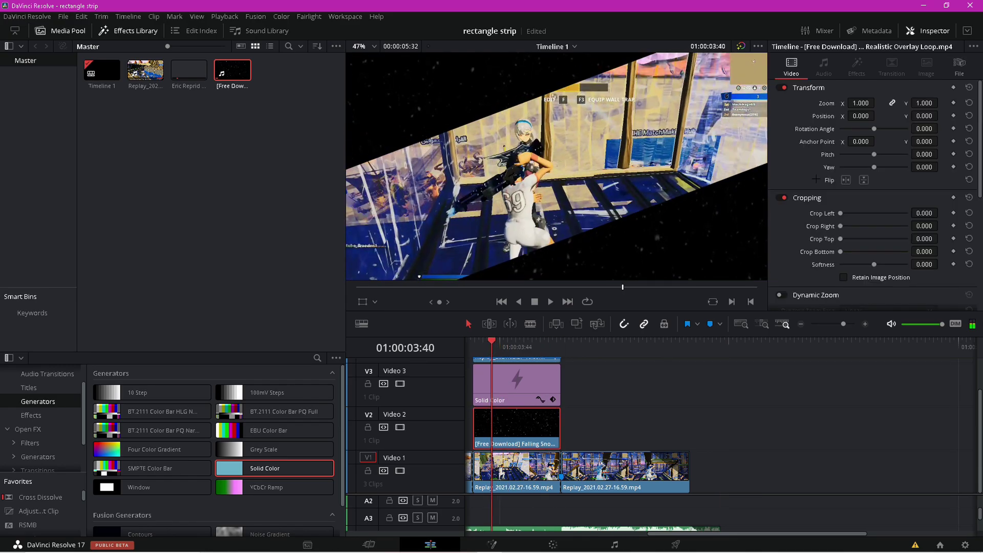
pyautogui.scroll(-5, 802, 173)
pyautogui.scroll(5, 846, 167)
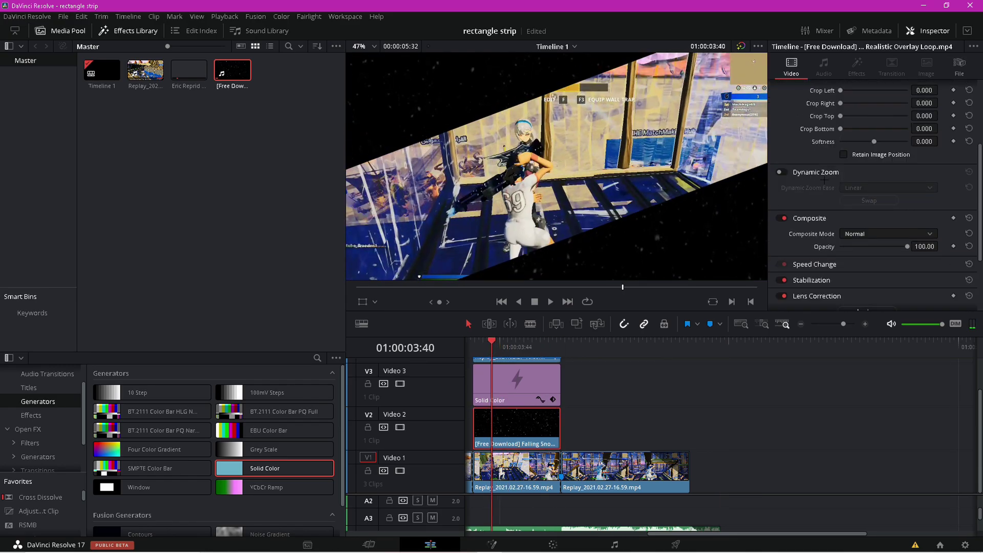
pyautogui.click(567, 421)
pyautogui.click(537, 424)
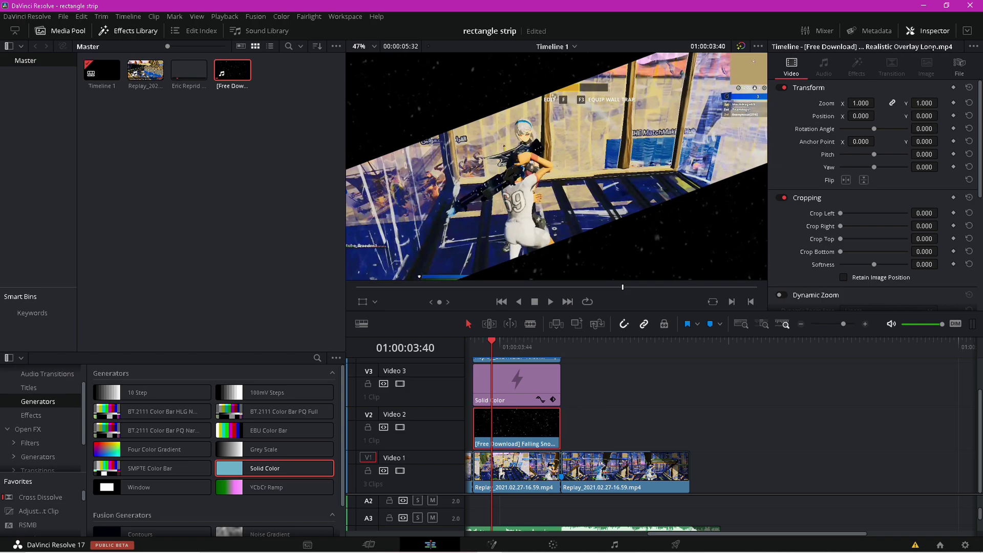
pyautogui.scroll(-3, 877, 168)
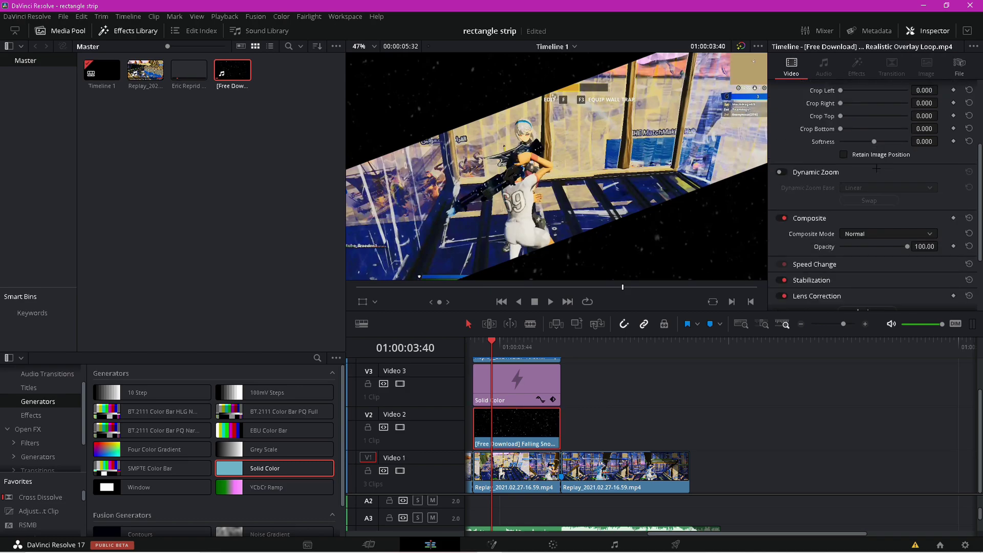
pyautogui.click(782, 219)
pyautogui.click(783, 219)
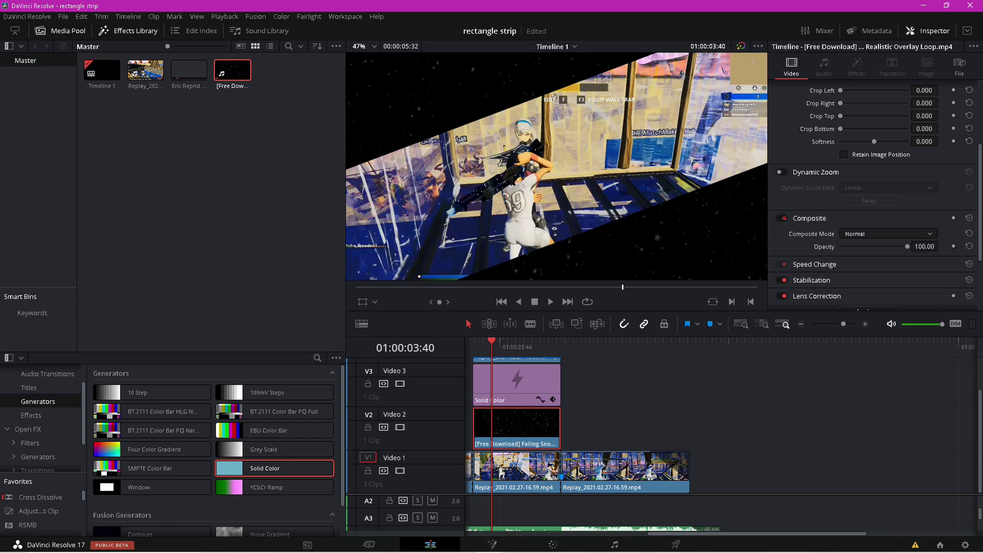
pyautogui.click(876, 234)
pyautogui.click(851, 262)
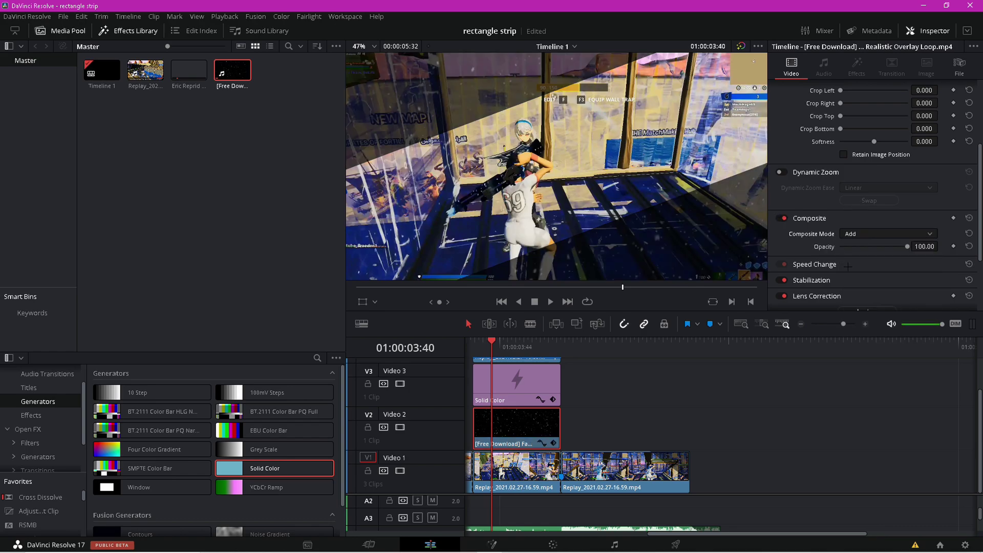
pyautogui.click(517, 380)
pyautogui.click(507, 425)
pyautogui.moveTo(906, 247); pyautogui.dragTo(949, 247)
# Play back the layered section to review the strip, the darkened layer and the snow overlay together.
pyautogui.moveTo(492, 353); pyautogui.dragTo(831, 353)
pyautogui.click(865, 324)
pyautogui.moveTo(760, 343); pyautogui.dragTo(532, 357)
pyautogui.click(959, 409)
pyautogui.press('space')
pyautogui.press('l')
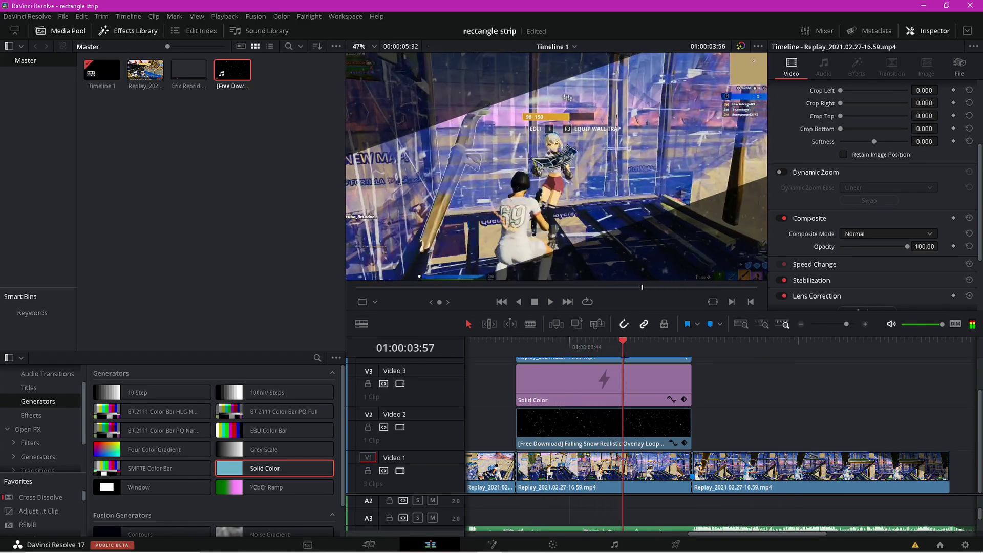
pyautogui.press('j')
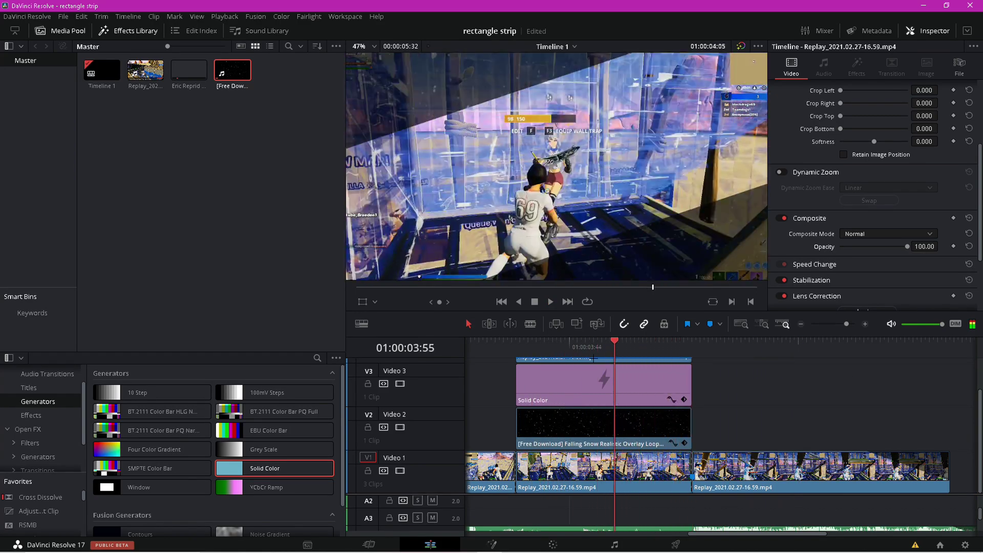
pyautogui.scroll(1, 770, 424)
pyautogui.scroll(1, 772, 397)
pyautogui.click(800, 325)
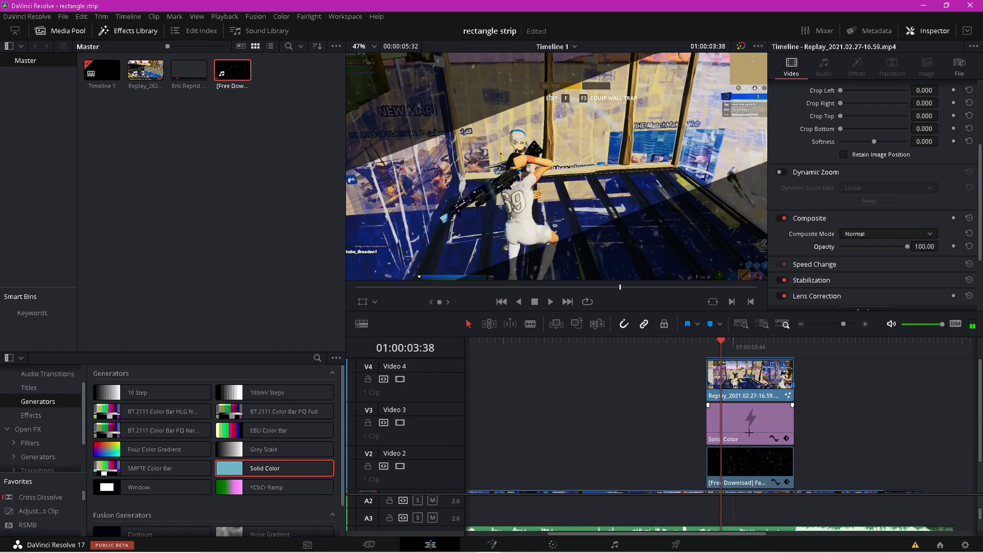
pyautogui.scroll(-1, 793, 406)
pyautogui.scroll(-1, 48, 513)
pyautogui.scroll(-5, 48, 514)
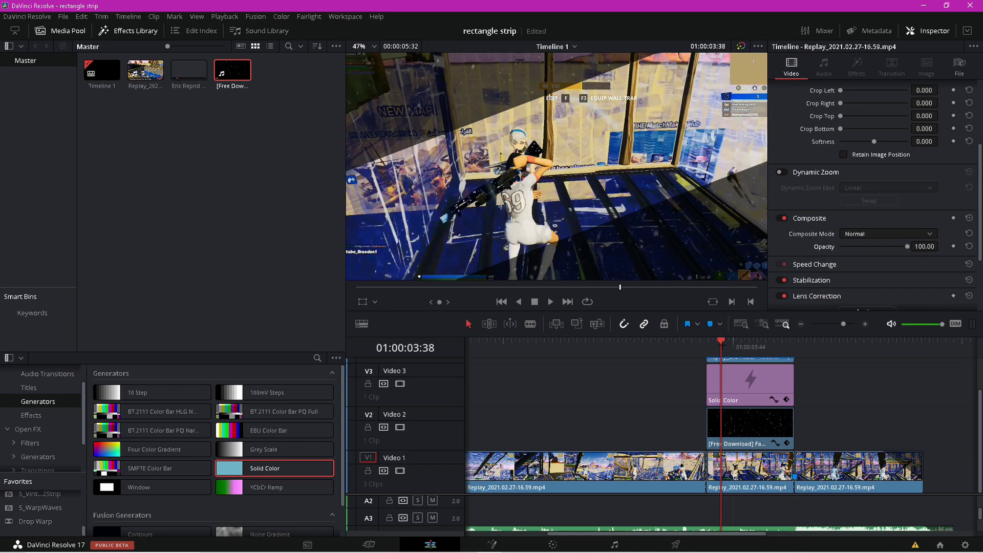
pyautogui.scroll(1, 753, 412)
pyautogui.scroll(-1, 753, 412)
pyautogui.click(765, 479)
pyautogui.click(819, 413)
pyautogui.scroll(-2, 694, 270)
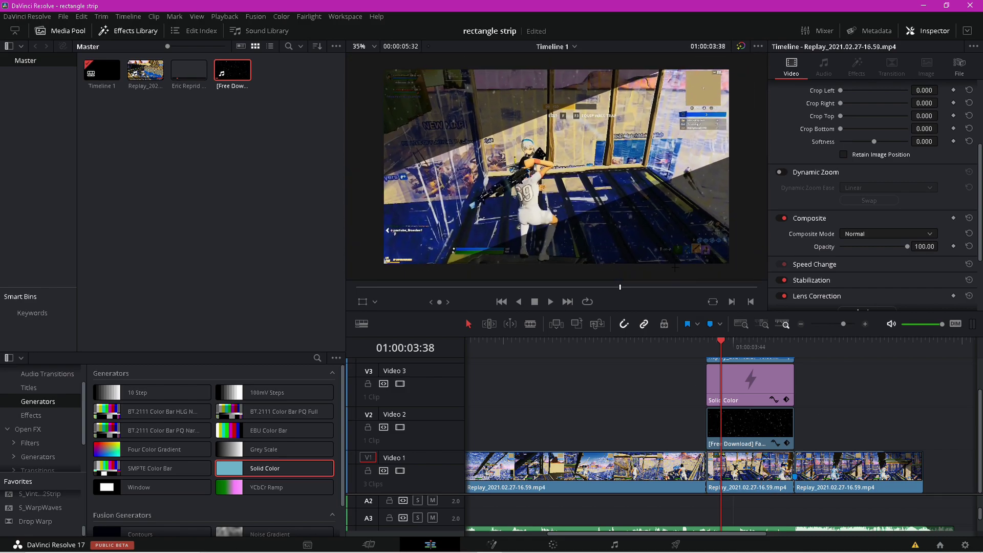
pyautogui.scroll(1, 677, 270)
pyautogui.scroll(1, 676, 270)
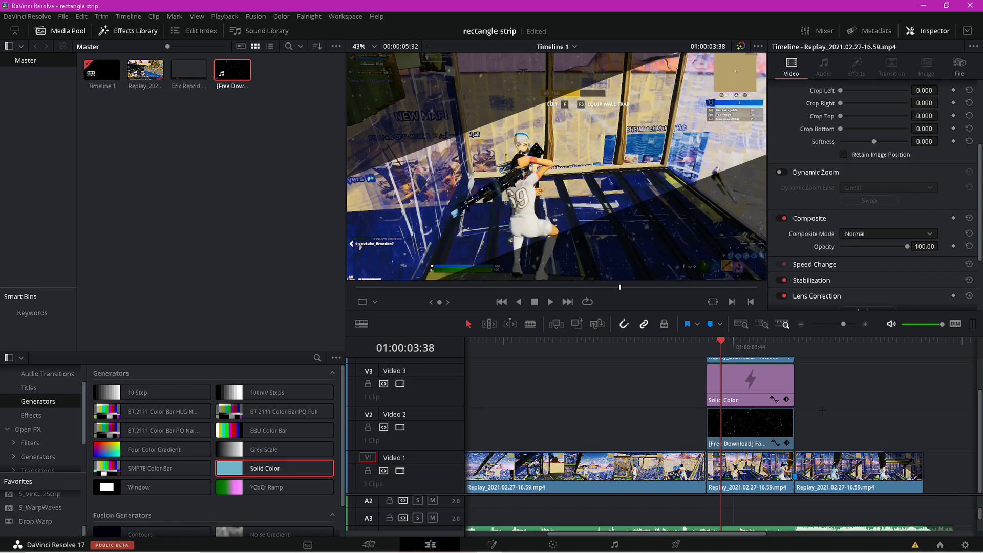
# Search the Open FX effects for uni.ecto.
pyautogui.scroll(1, 672, 389)
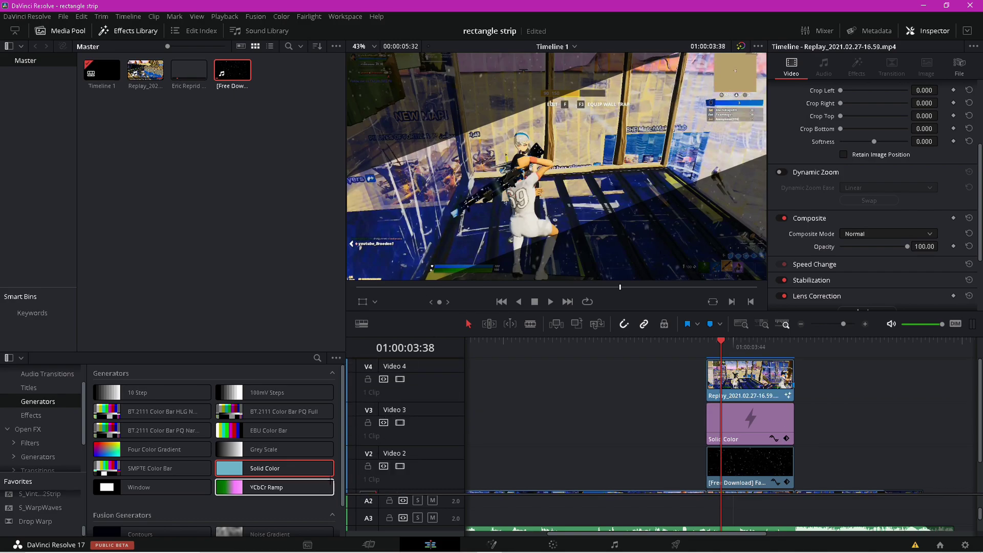
pyautogui.scroll(-1, 43, 419)
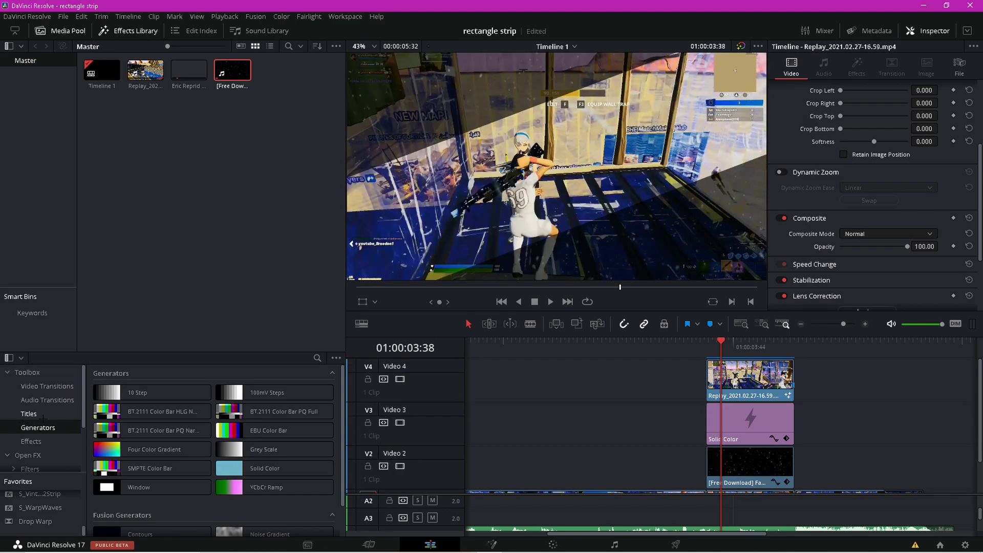
pyautogui.scroll(-1, 43, 419)
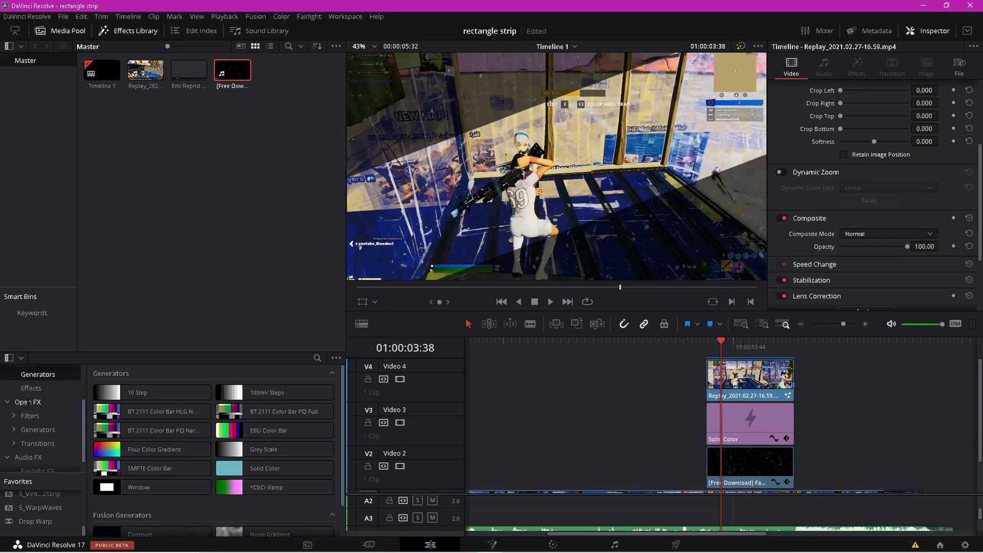
pyautogui.click(30, 402)
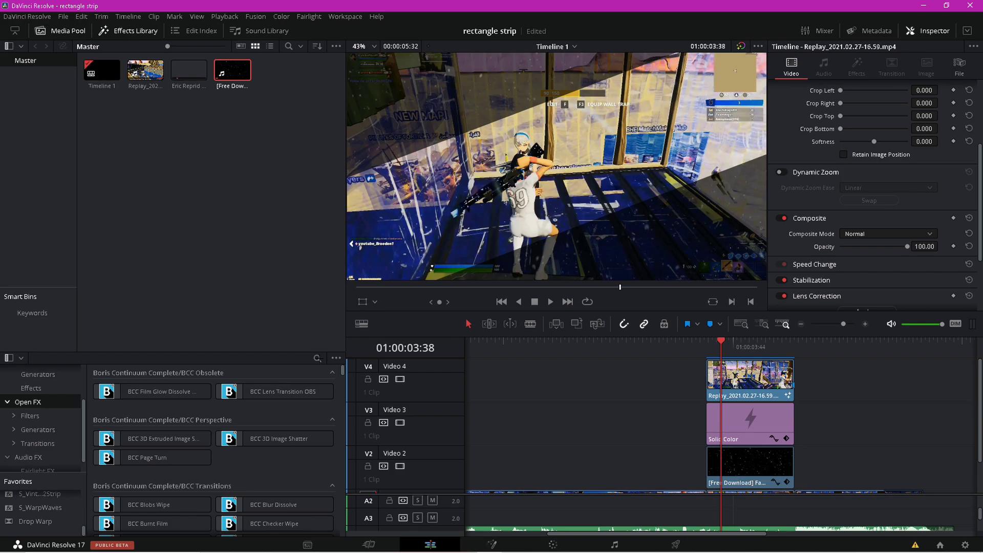
pyautogui.click(318, 358)
pyautogui.write('uni')
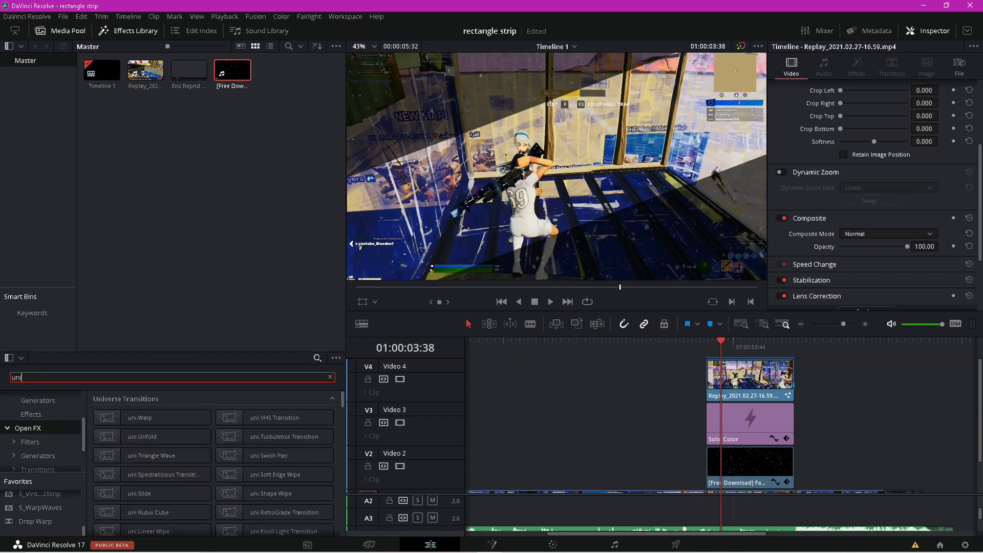
pyautogui.write('.ec')
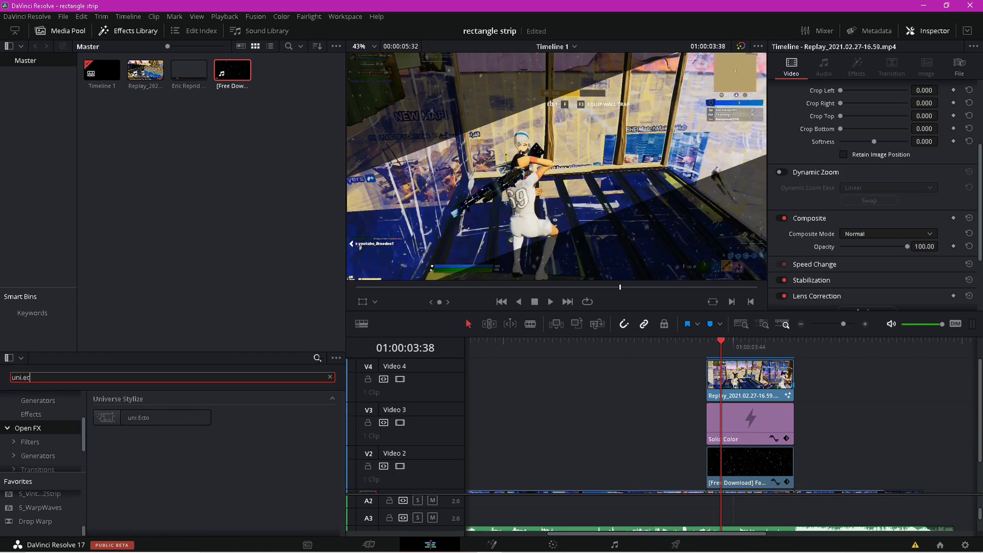
pyautogui.write('to')
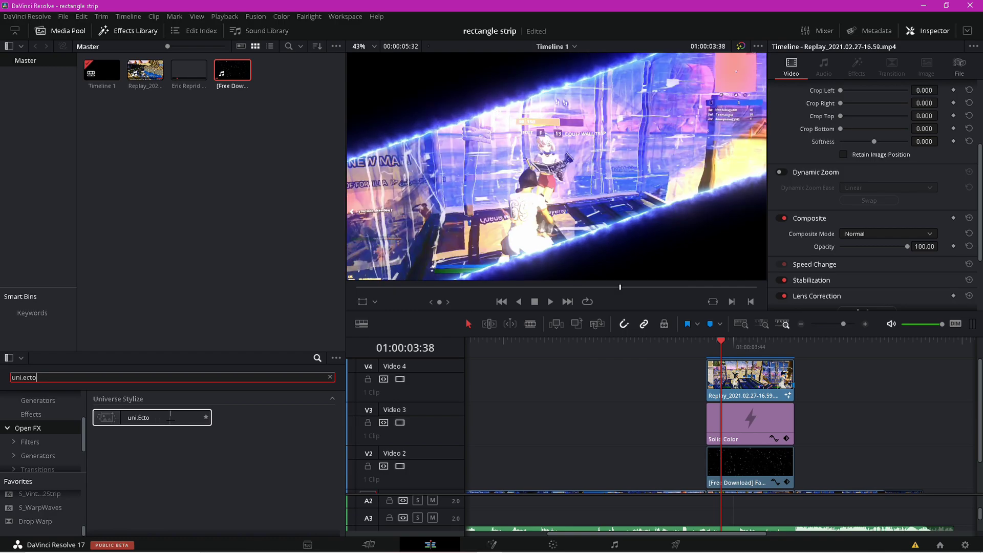
# Apply the uni.Ecto effect to the masked gameplay clip on Video 4.
pyautogui.moveTo(171, 419); pyautogui.dragTo(192, 424)
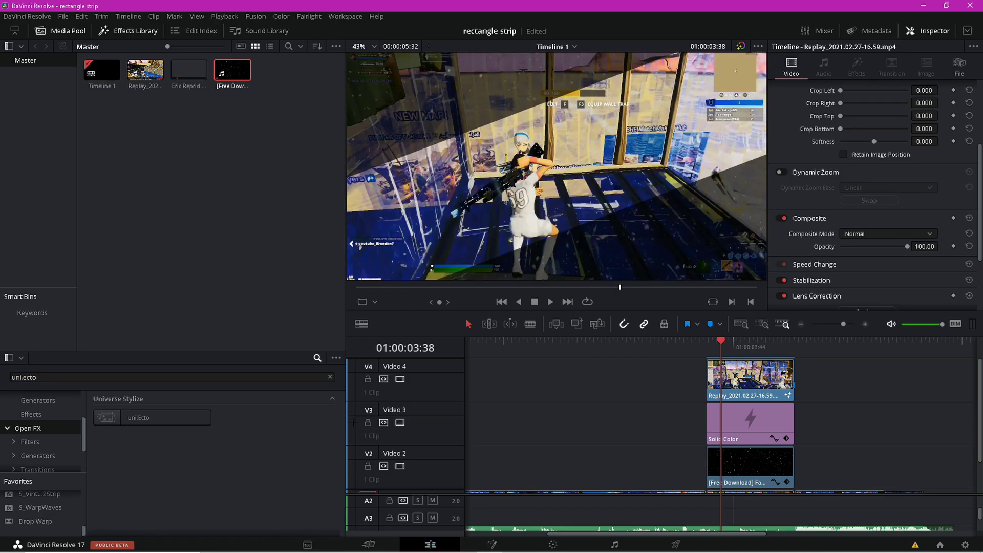
pyautogui.moveTo(553, 442); pyautogui.dragTo(677, 382)
pyautogui.click(665, 381)
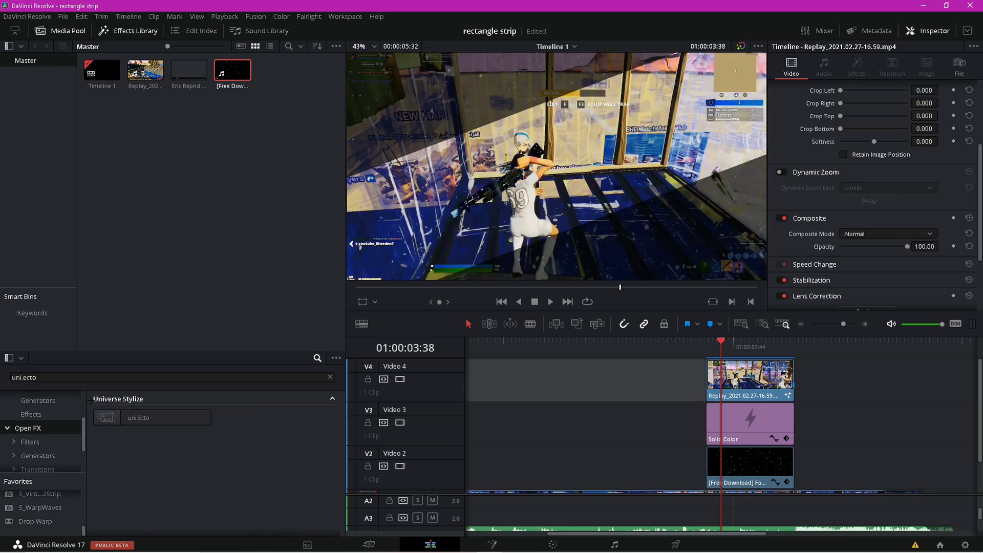
pyautogui.click(147, 417)
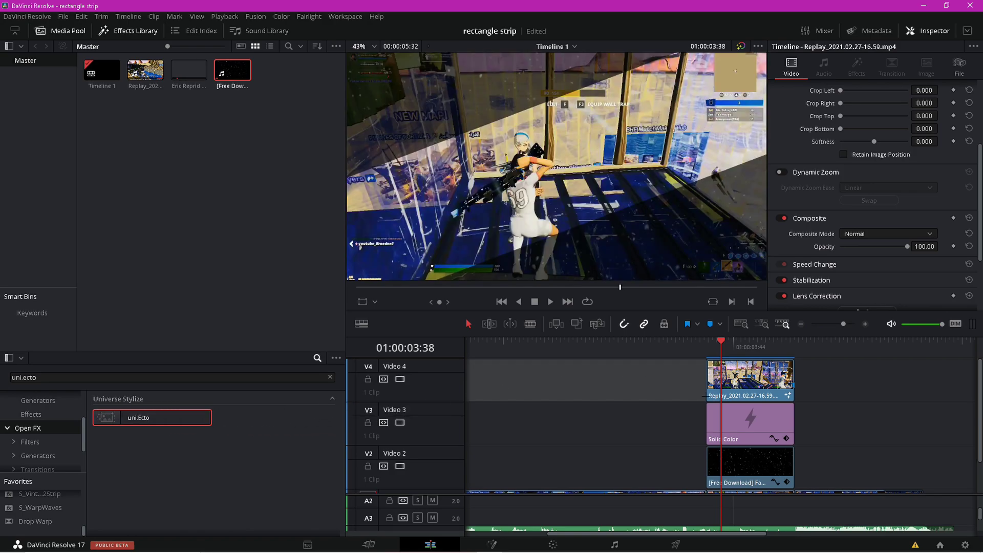
pyautogui.moveTo(176, 415); pyautogui.dragTo(793, 396)
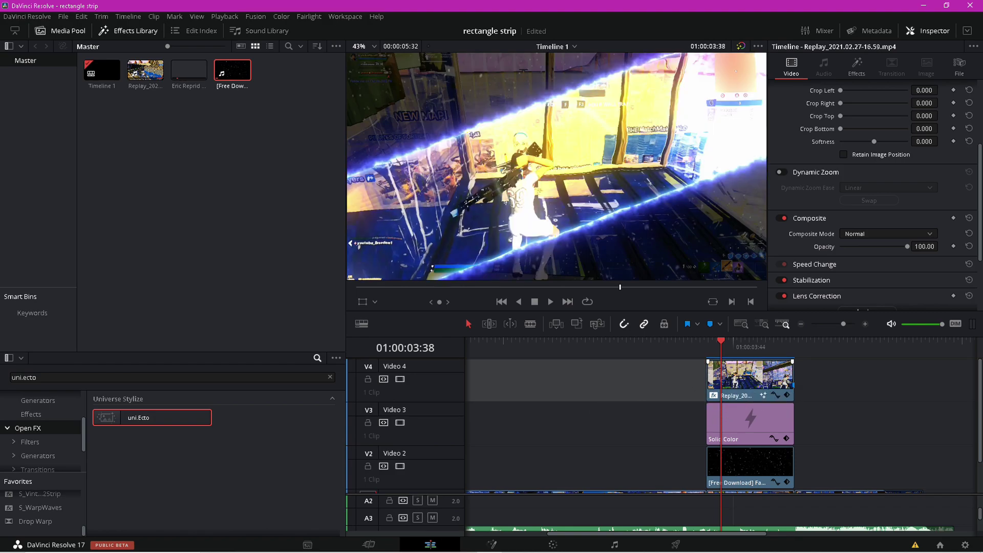
# Play back the section from the start of the masked clip to review the uni.Ecto glow.
pyautogui.press('space')
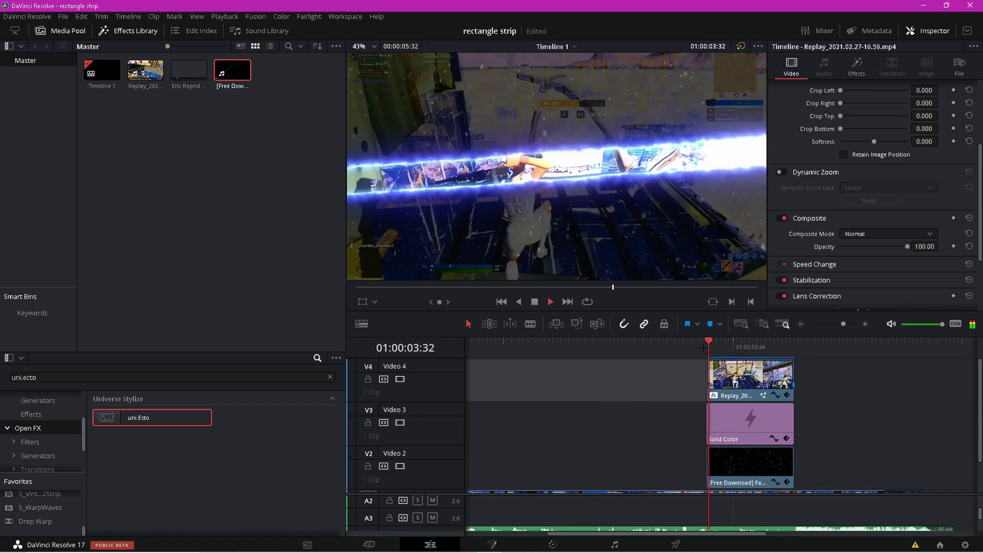
pyautogui.moveTo(725, 349); pyautogui.dragTo(695, 354)
pyautogui.press('Down')
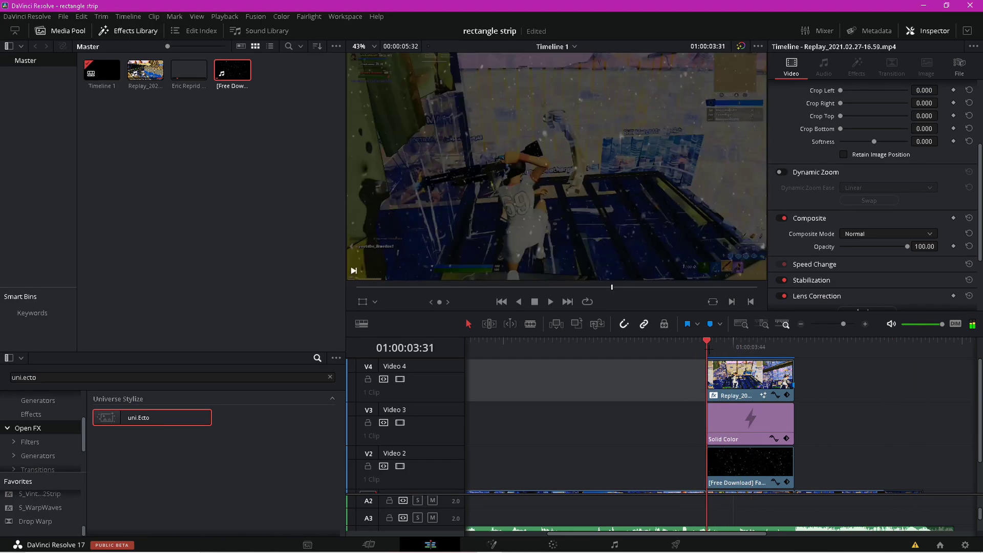
pyautogui.press('space')
pyautogui.press('space')
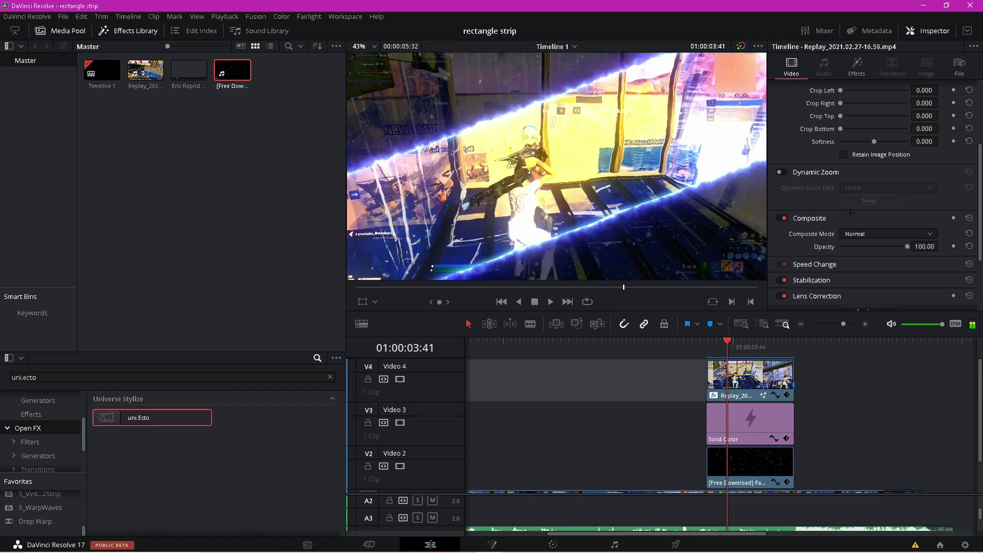
# Set both the outer and inner colors of the masked clip's uni.Ecto effect to yellow (#ffff00).
pyautogui.scroll(-3, 851, 213)
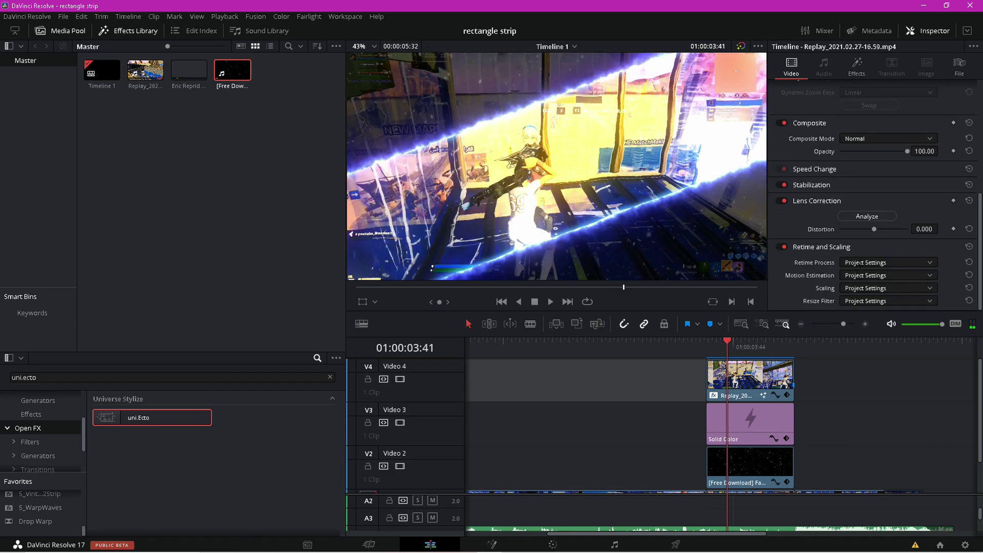
pyautogui.scroll(5, 864, 266)
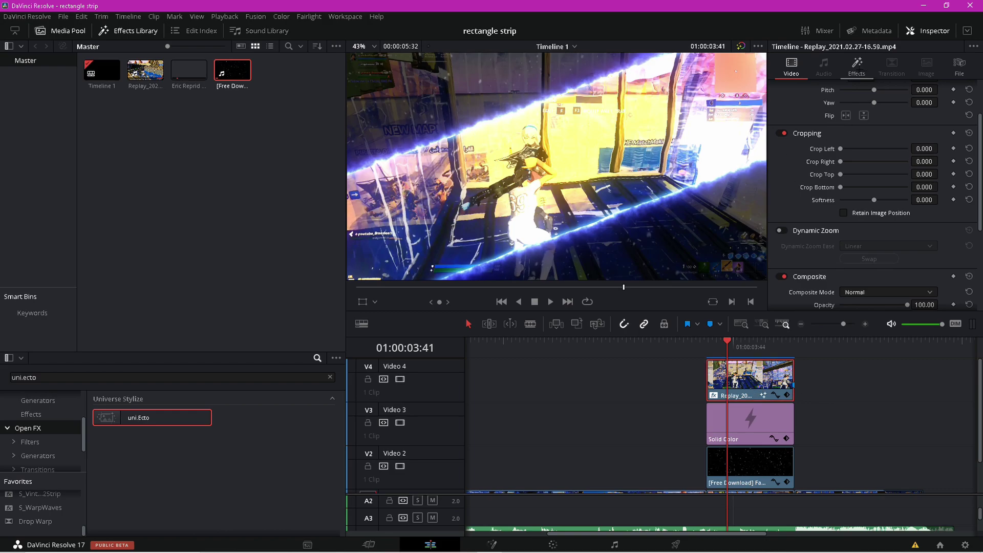
pyautogui.click(855, 64)
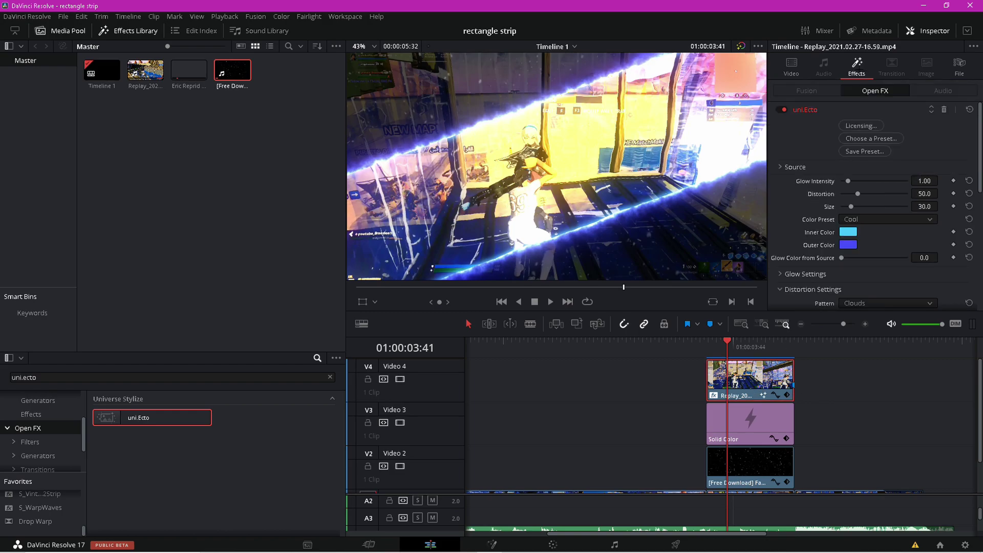
pyautogui.click(850, 245)
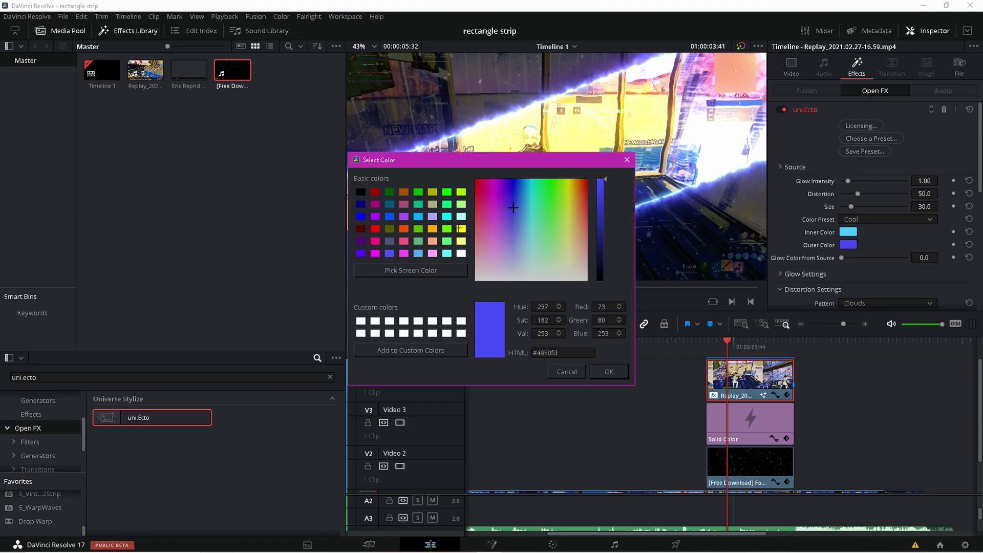
pyautogui.click(460, 228)
pyautogui.click(609, 372)
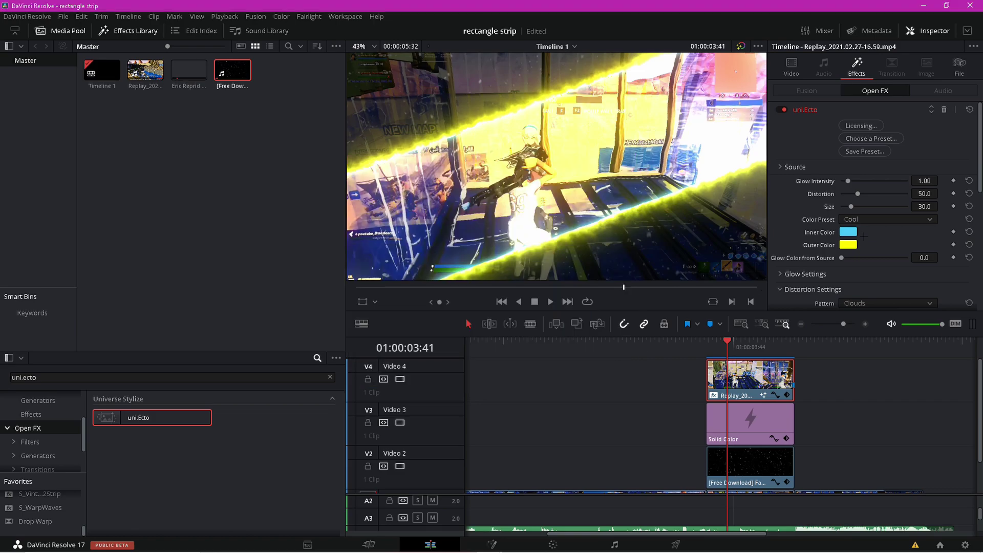
pyautogui.click(842, 233)
pyautogui.click(461, 229)
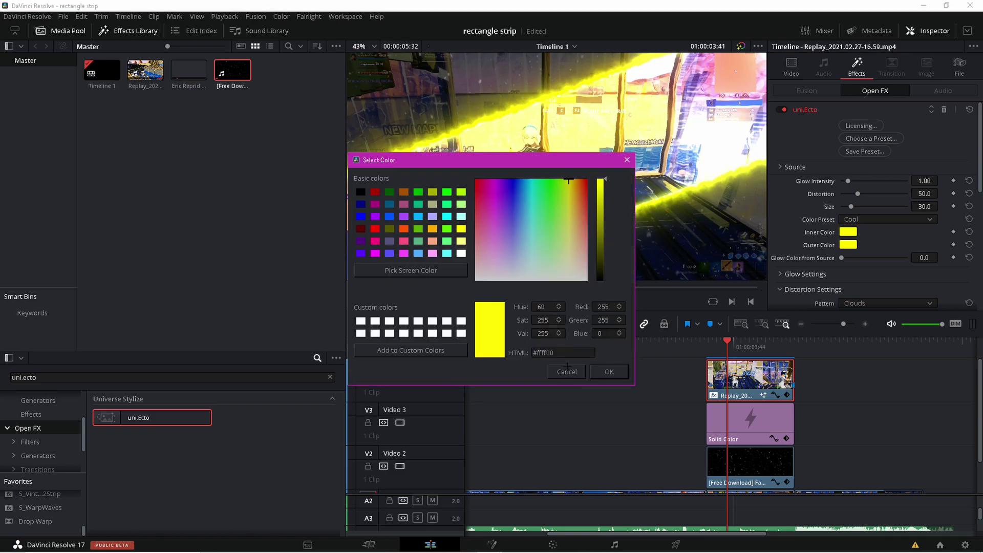
pyautogui.click(608, 371)
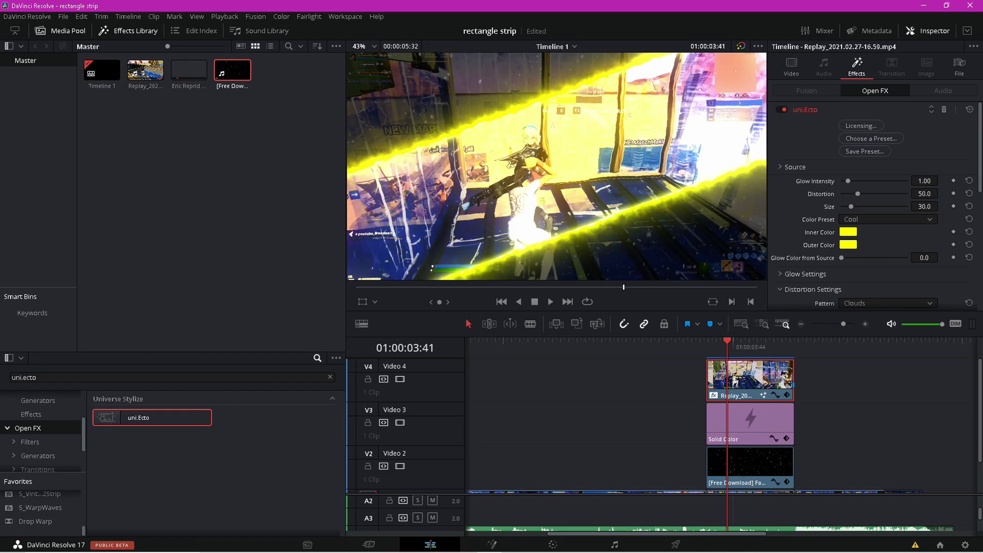
# Set uni.Ecto's glow intensity to 1.48 and distortion to 0.0, with glow color from source reset to its default.
pyautogui.moveTo(842, 258); pyautogui.dragTo(936, 251)
pyautogui.click(969, 258)
pyautogui.moveTo(847, 181); pyautogui.dragTo(748, 193)
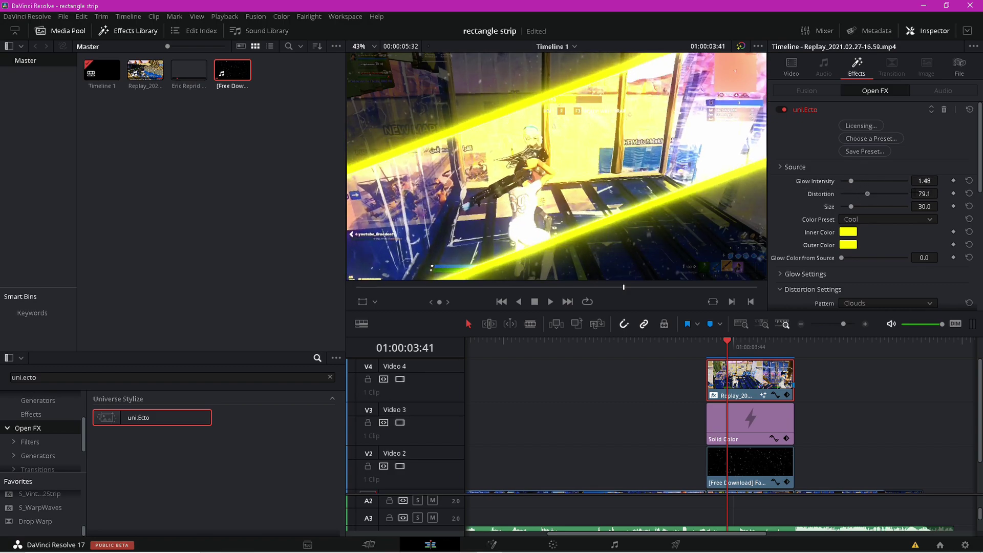
pyautogui.press('space')
pyautogui.moveTo(766, 336); pyautogui.dragTo(732, 333)
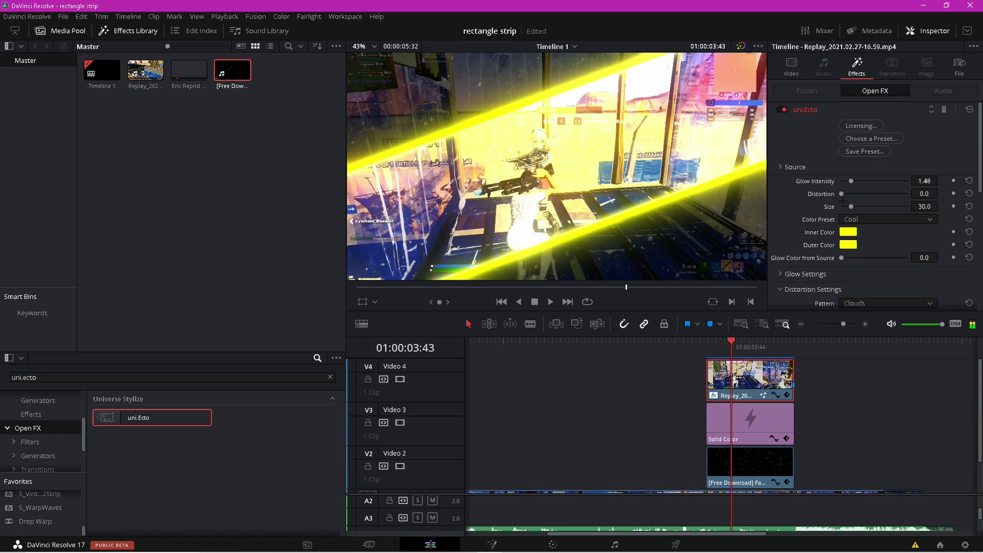
# Set uni.Ecto's distortion to 75.0 and reset its glow intensity to the default of 1.00.
pyautogui.moveTo(841, 194); pyautogui.dragTo(863, 194)
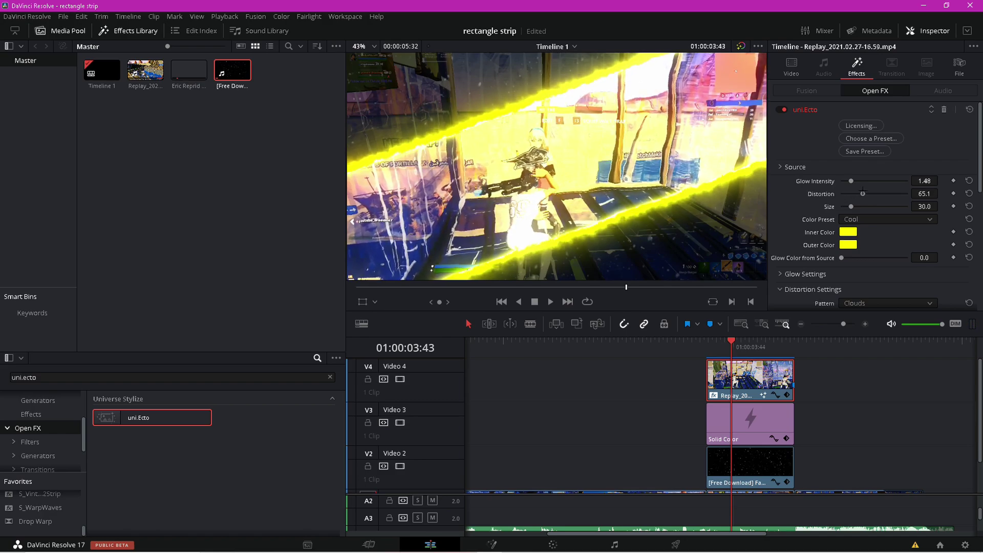
pyautogui.click(929, 194)
pyautogui.press('Return')
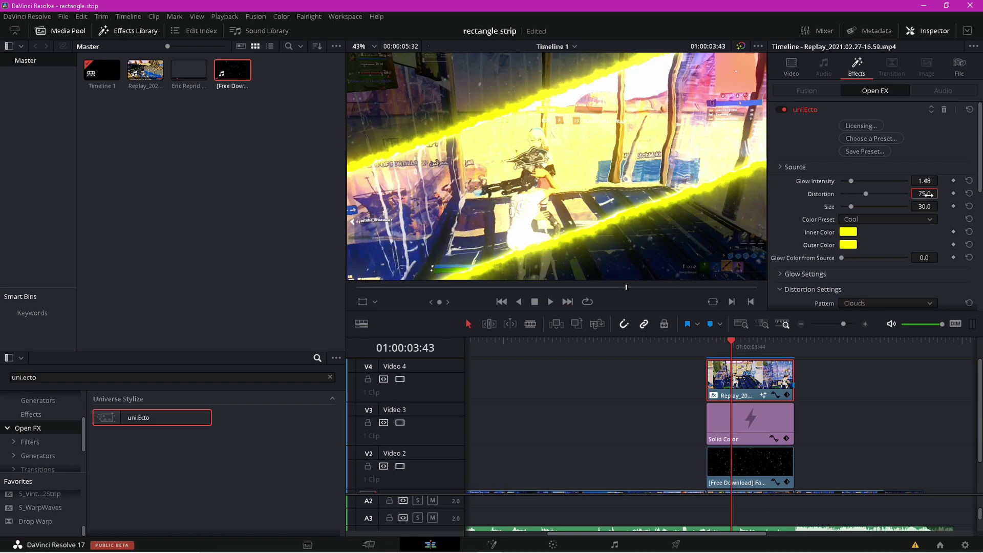
pyautogui.moveTo(851, 180); pyautogui.dragTo(856, 181)
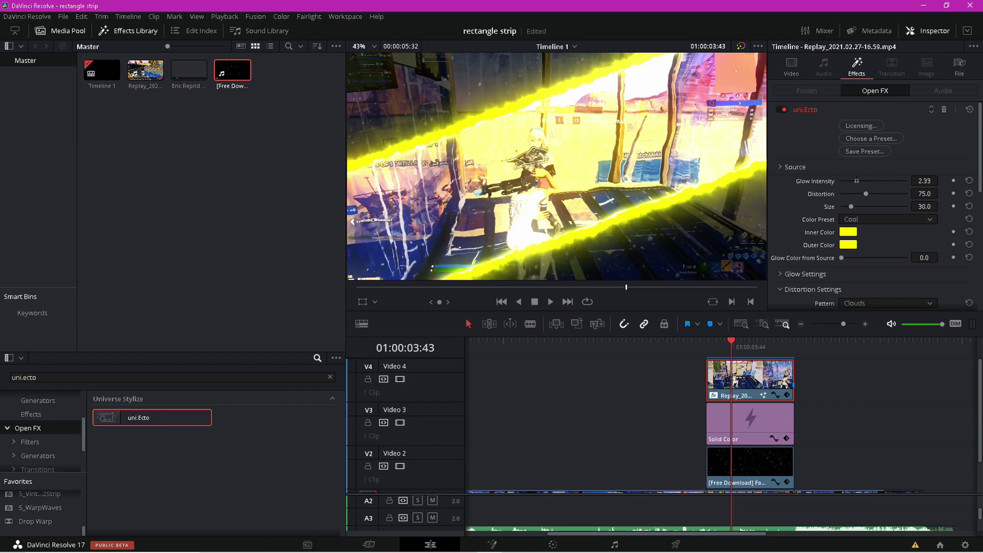
pyautogui.click(969, 181)
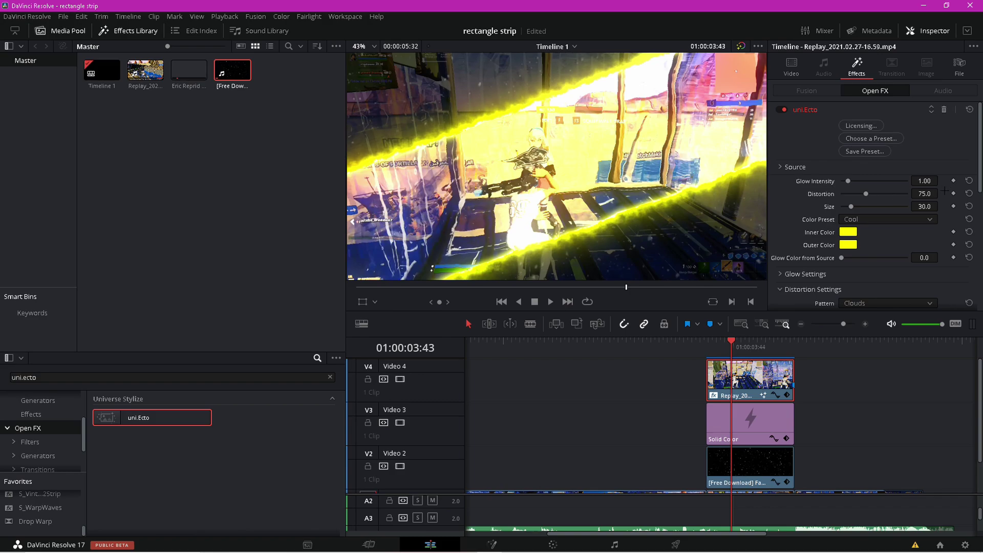
# Try uni.Ecto's distortion at its default and at its maximum, then return it to 75.0.
pyautogui.click(970, 194)
pyautogui.click(931, 194)
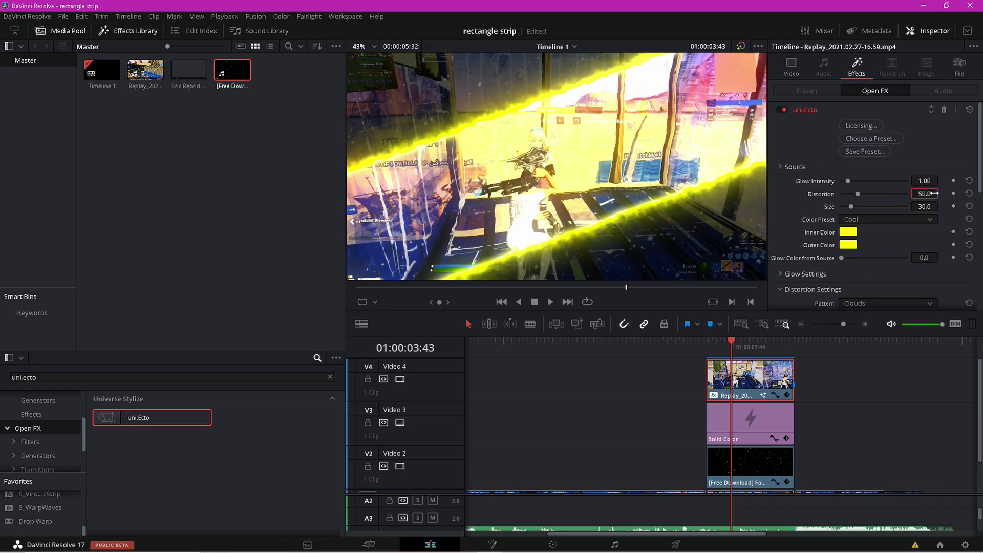
pyautogui.write('5')
pyautogui.press('Return')
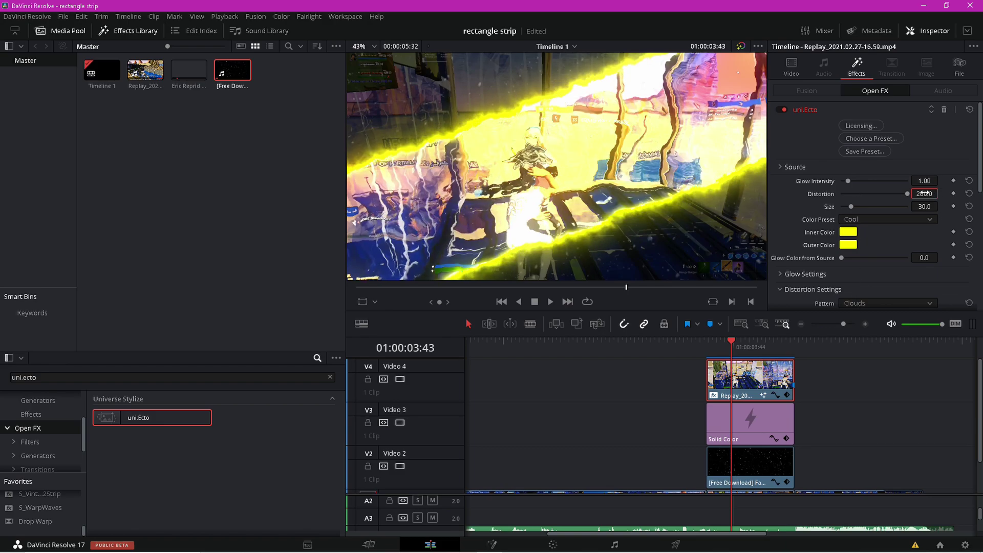
pyautogui.doubleClick(933, 194)
pyautogui.doubleClick(932, 194)
pyautogui.write('75')
pyautogui.press('Return')
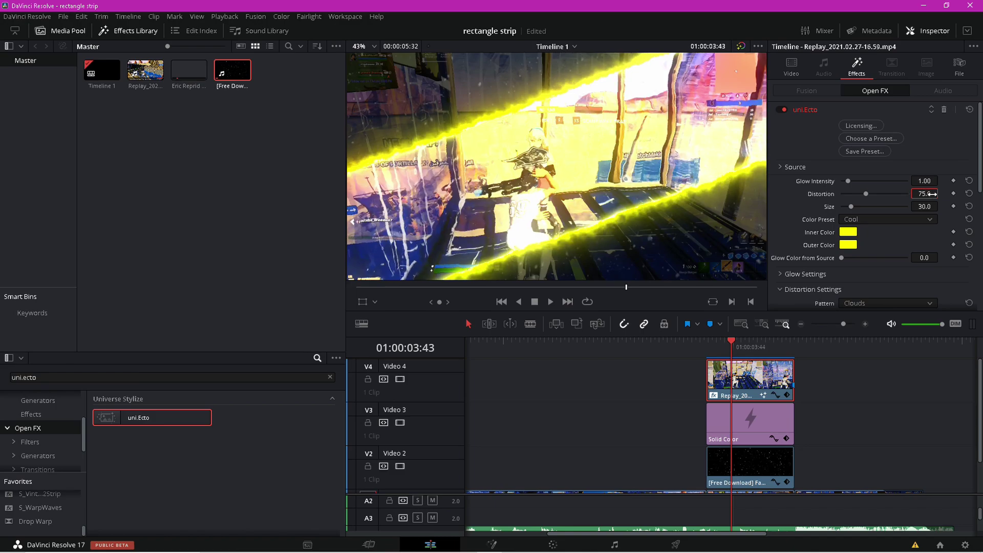
# Try the Warm, Aqualight and The Twinkie color presets in uni.Ecto, then return to Cool.
pyautogui.click(850, 219)
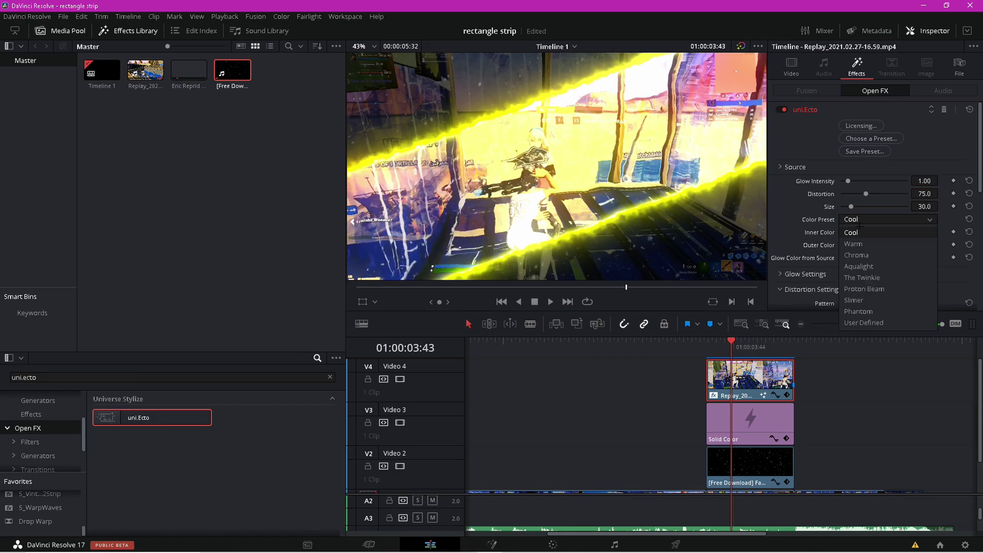
pyautogui.click(854, 244)
pyautogui.click(864, 220)
pyautogui.click(863, 266)
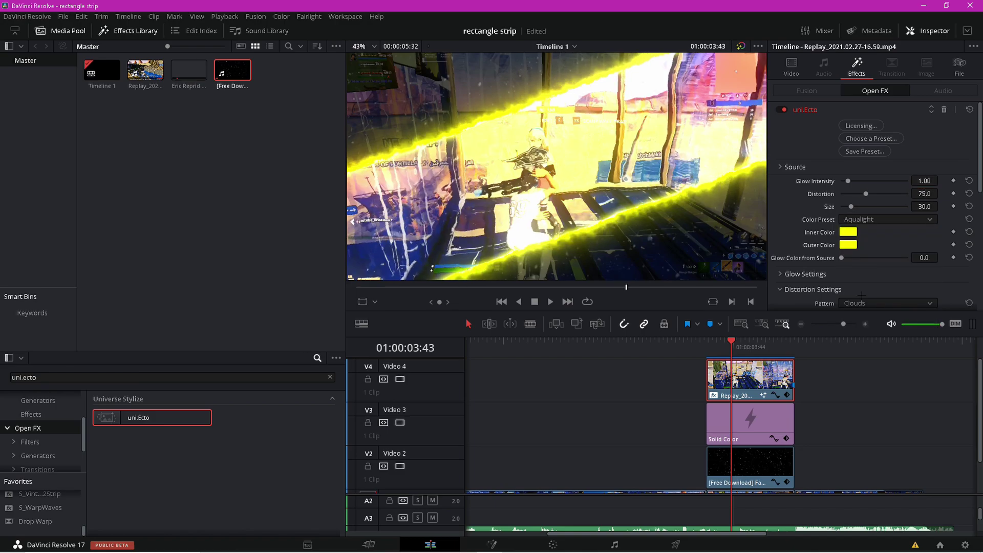
pyautogui.click(865, 219)
pyautogui.click(869, 277)
pyautogui.click(872, 220)
pyautogui.click(873, 228)
# Try other uni.Ecto distortion patterns such as Plasma and Electric, then switch back to Clouds.
pyautogui.scroll(-3, 923, 252)
pyautogui.click(859, 212)
pyautogui.click(861, 236)
pyautogui.click(865, 211)
pyautogui.click(861, 258)
pyautogui.click(867, 211)
pyautogui.click(871, 232)
pyautogui.click(862, 209)
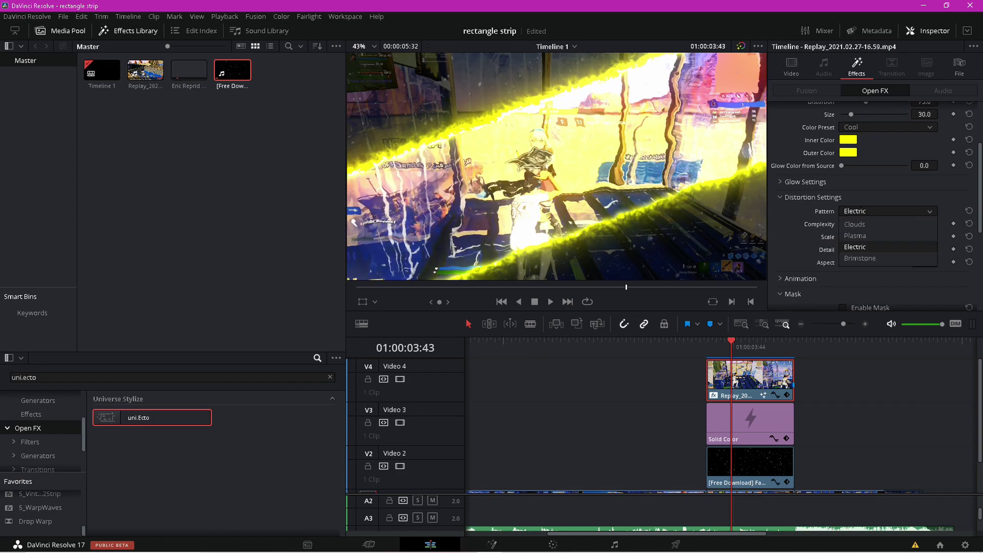
pyautogui.click(861, 224)
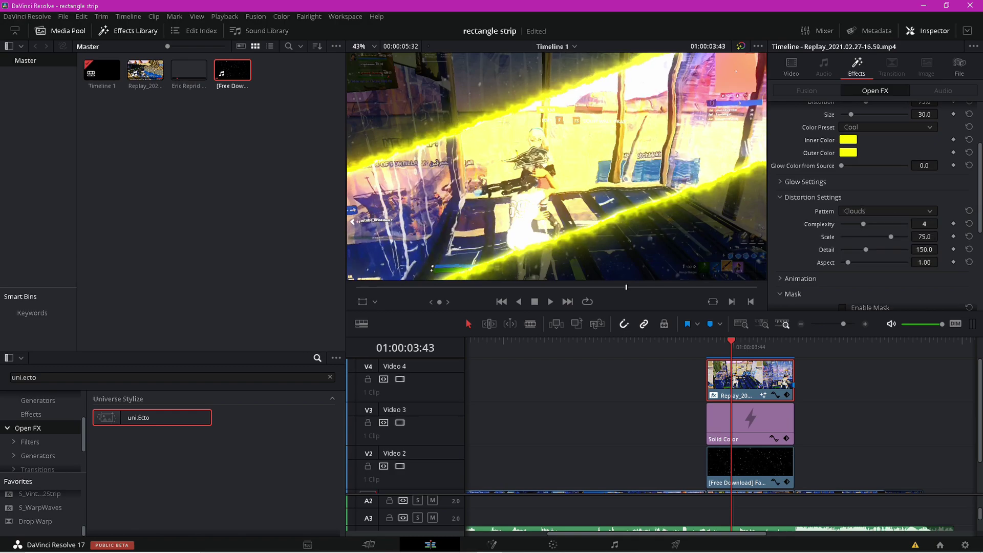
# Try a distortion scale of 16.3 in uni.Ecto, reset it to the default, and look over the mask settings.
pyautogui.moveTo(856, 225)
pyautogui.mouseDown()
pyautogui.moveTo(866, 226)
pyautogui.moveTo(852, 237)
pyautogui.mouseUp()
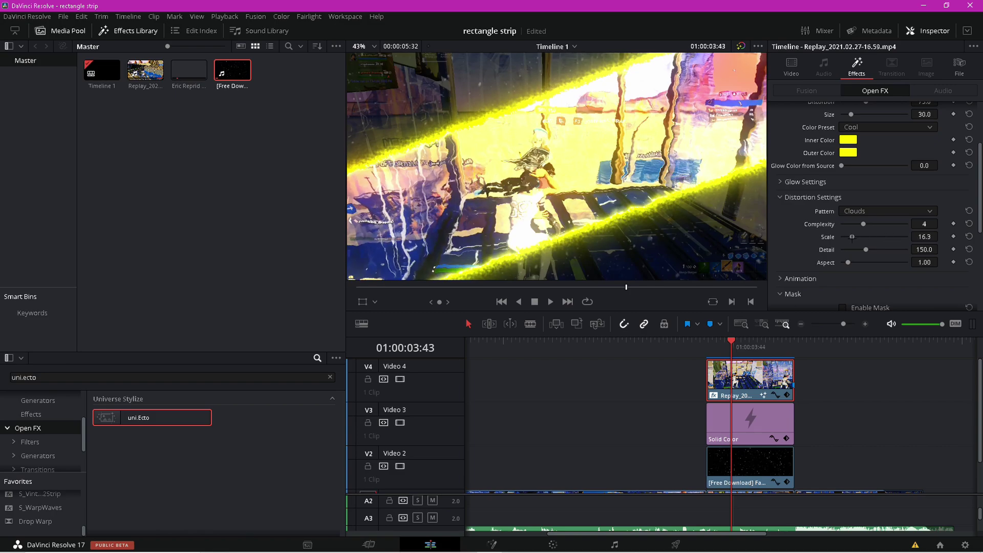
pyautogui.click(969, 236)
pyautogui.scroll(-5, 866, 241)
pyautogui.scroll(1, 835, 248)
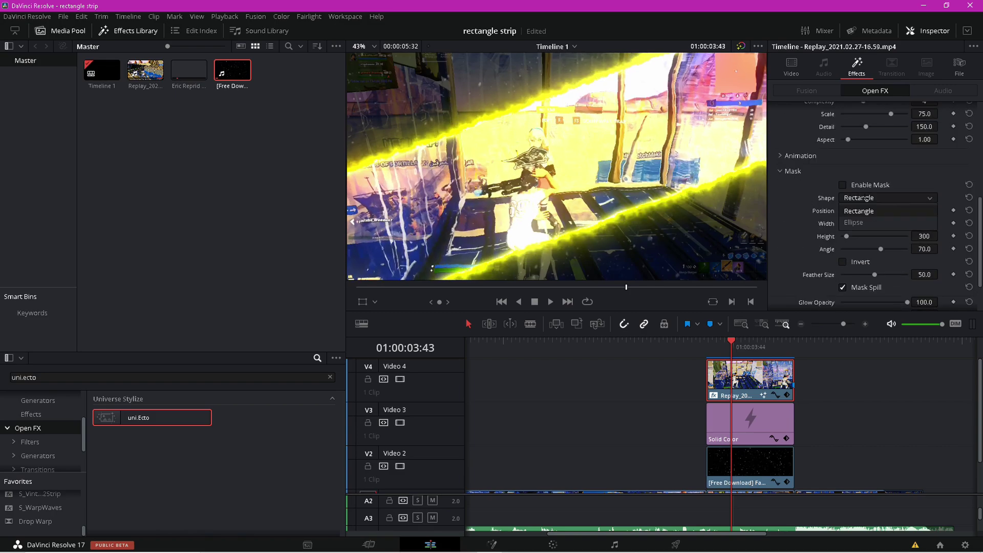
pyautogui.scroll(-2, 861, 199)
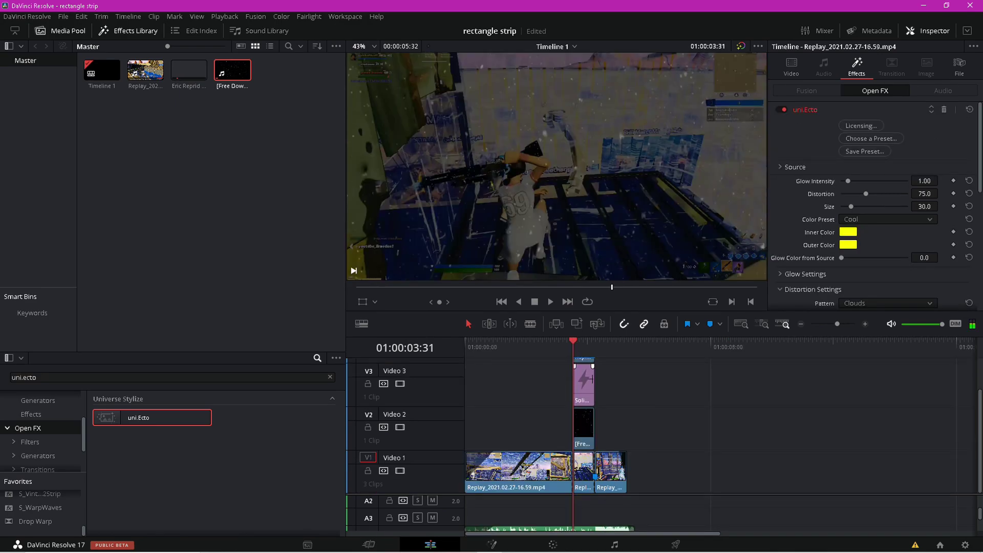
# Clear the effects search and bring the slice sound effect into the media pool.
pyautogui.scroll(-2, 628, 481)
pyautogui.scroll(2, 631, 501)
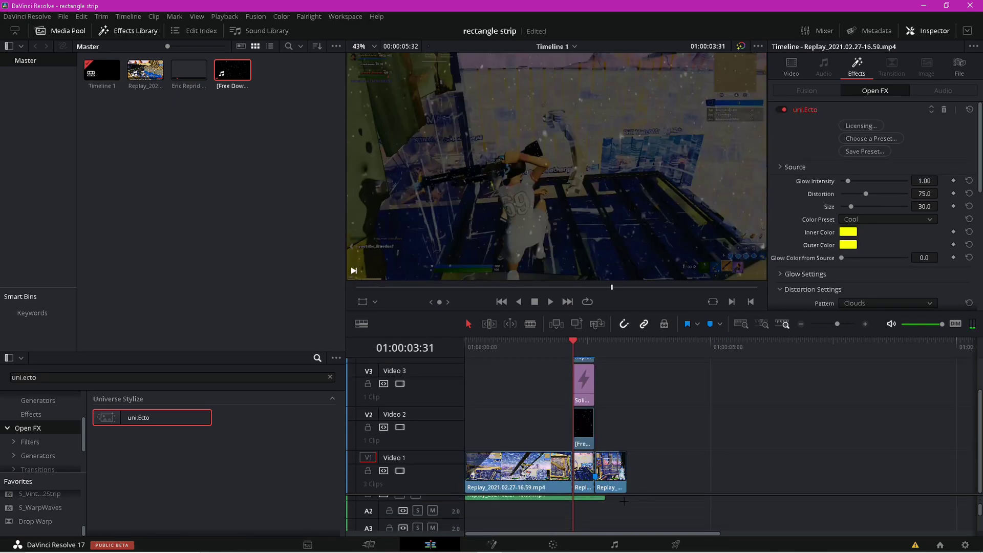
pyautogui.click(280, 218)
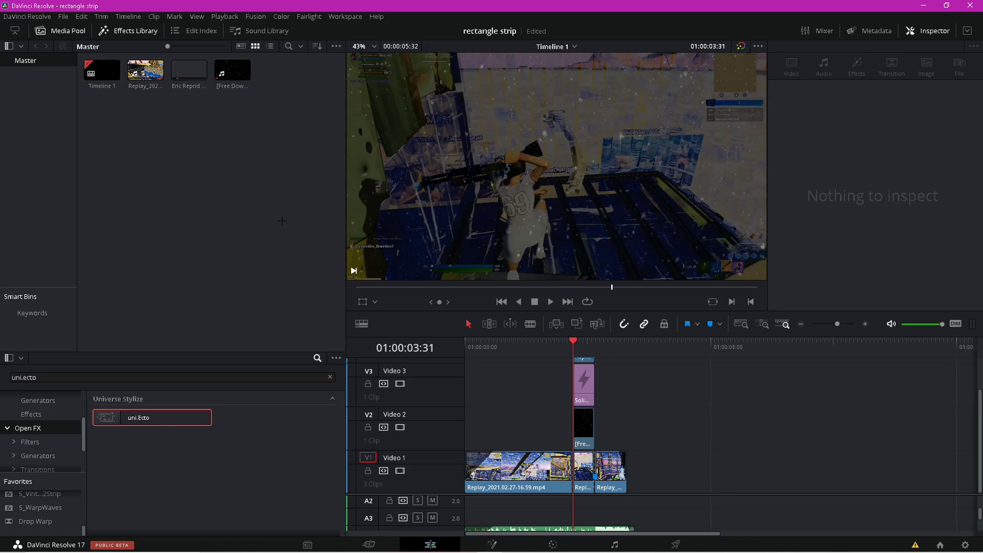
pyautogui.click(330, 377)
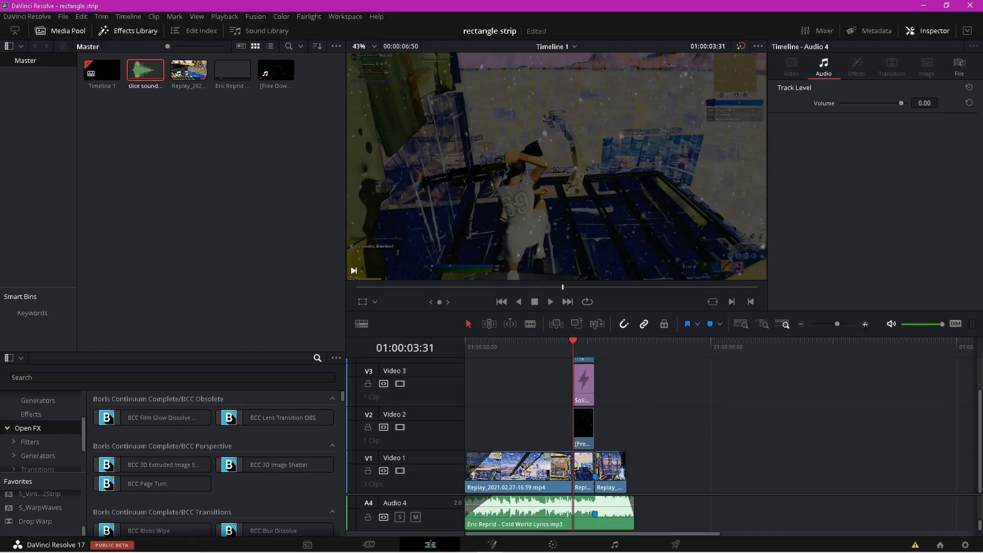
# Place the slice sound effect on Audio 3, aligned to start at 01:00:03:32 with the strip's appearance.
pyautogui.click(865, 324)
pyautogui.scroll(2, 821, 508)
pyautogui.moveTo(821, 509); pyautogui.dragTo(719, 510)
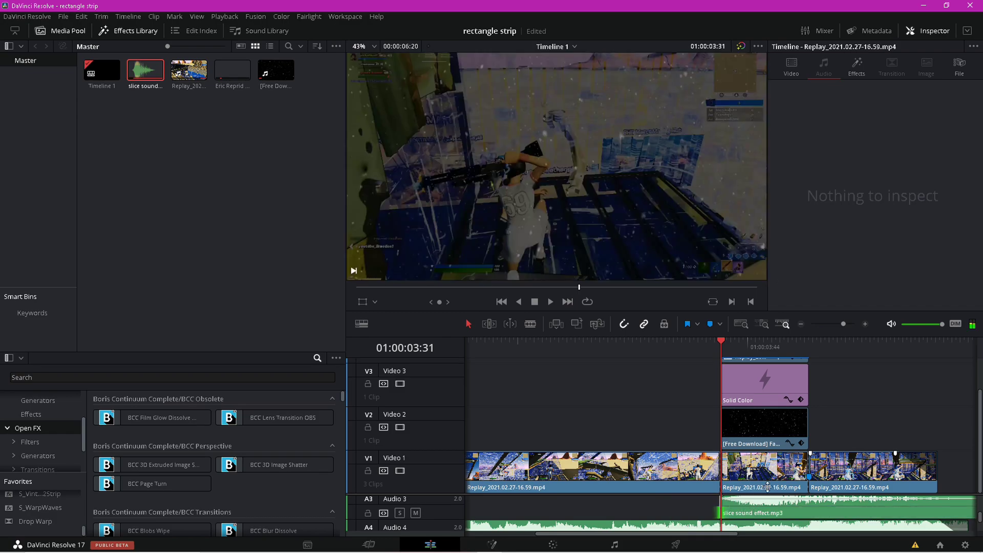
pyautogui.press('Right')
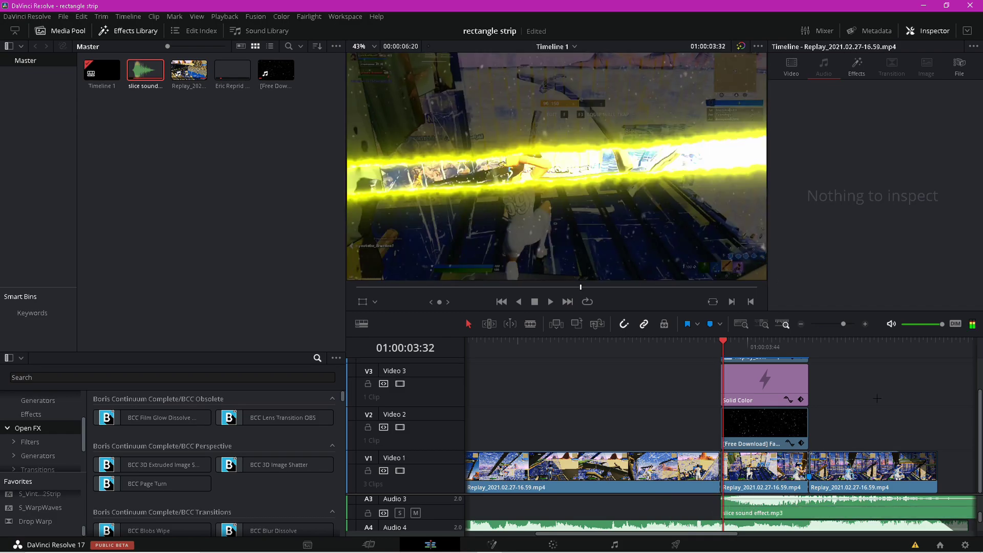
pyautogui.scroll(-1, 835, 506)
pyautogui.scroll(2, 819, 507)
pyautogui.moveTo(771, 508); pyautogui.dragTo(775, 512)
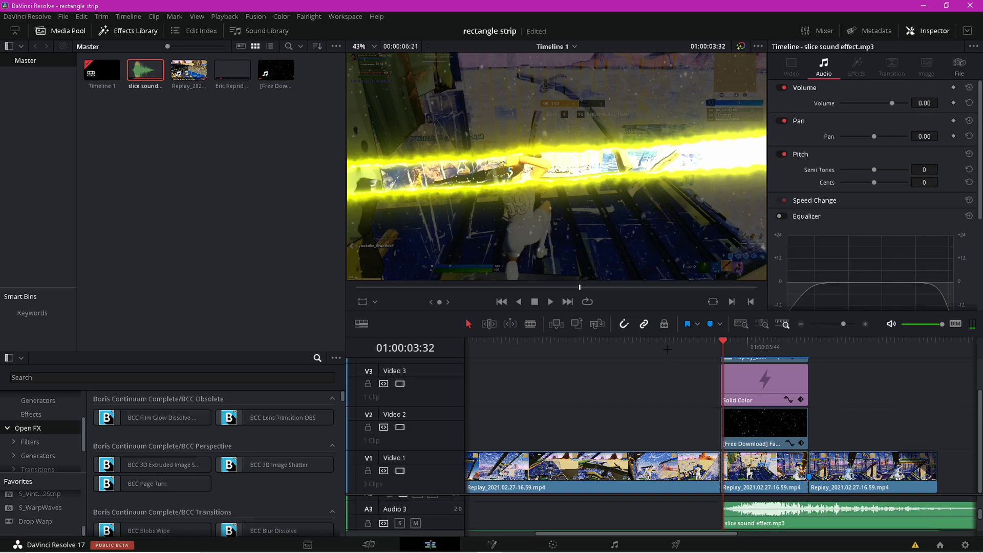
# Play back the section from before the masked clip several times to check the strip effect with the slice sound.
pyautogui.click(647, 354)
pyautogui.press('space')
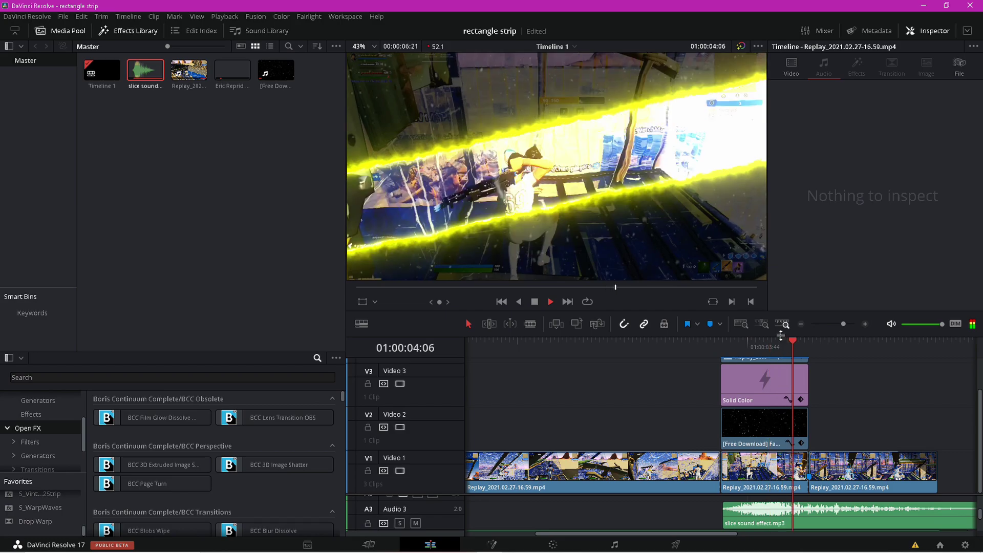
pyautogui.moveTo(723, 348); pyautogui.dragTo(671, 348)
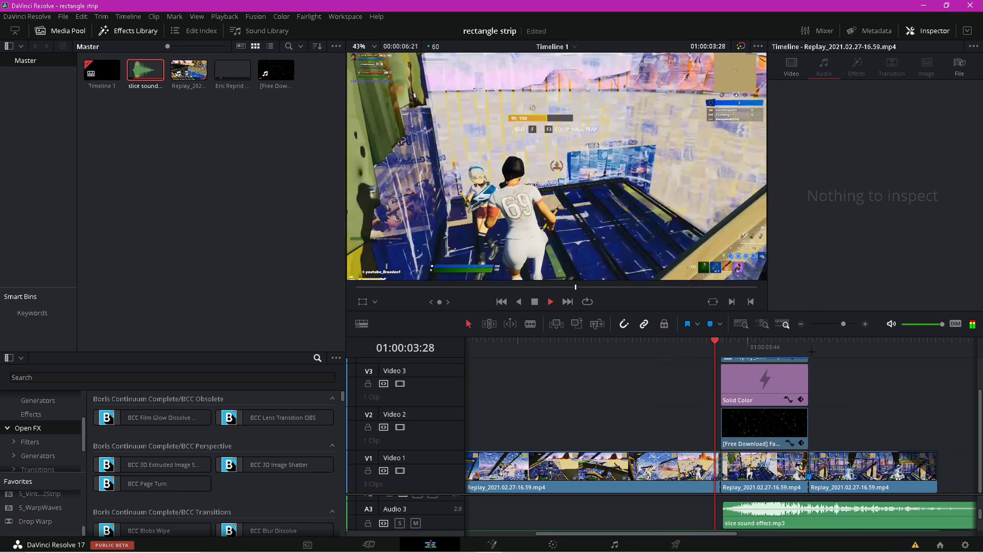
pyautogui.press('space')
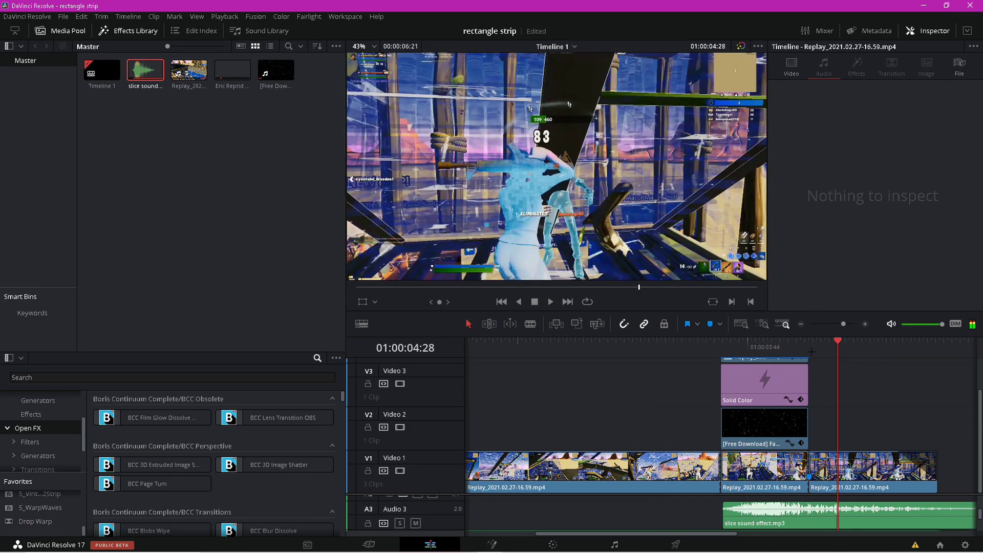
pyautogui.moveTo(698, 351); pyautogui.dragTo(690, 352)
pyautogui.press('space')
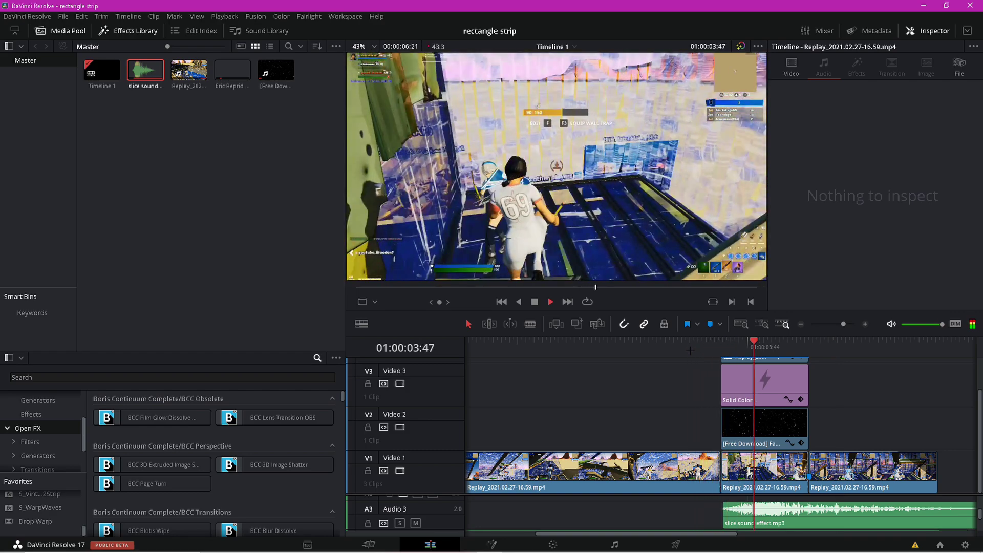
pyautogui.press('space')
# Disable the snow overlay on Video 2, the Solid Color on Video 3, and uni.Ecto on the Video 4 clip.
pyautogui.scroll(1, 742, 379)
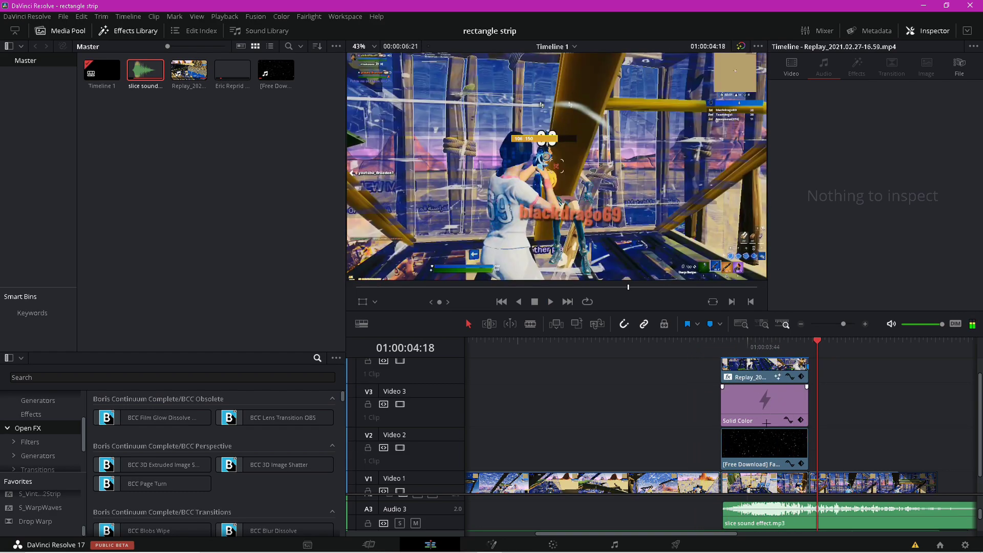
pyautogui.click(766, 442)
pyautogui.press('d')
pyautogui.click(765, 408)
pyautogui.press('d')
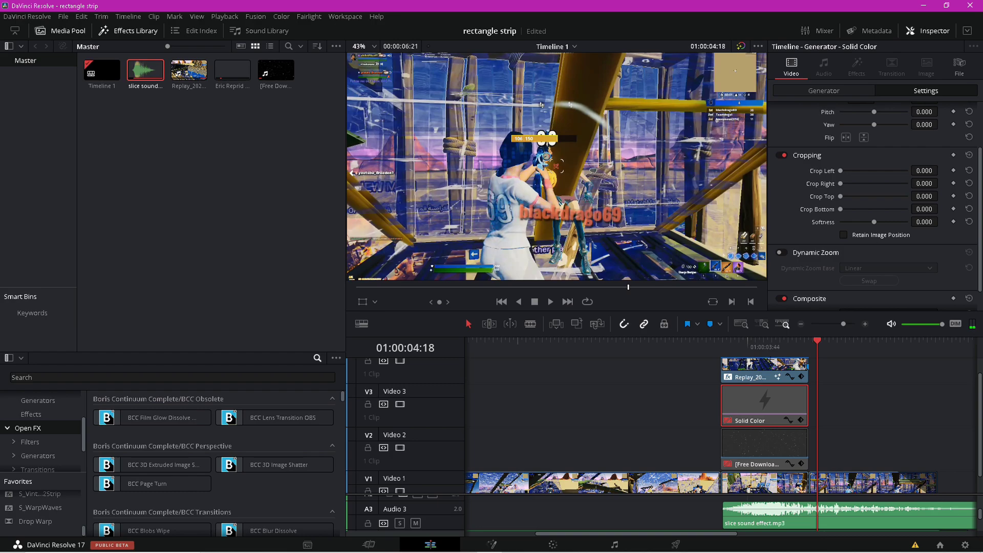
pyautogui.click(768, 368)
pyautogui.click(857, 66)
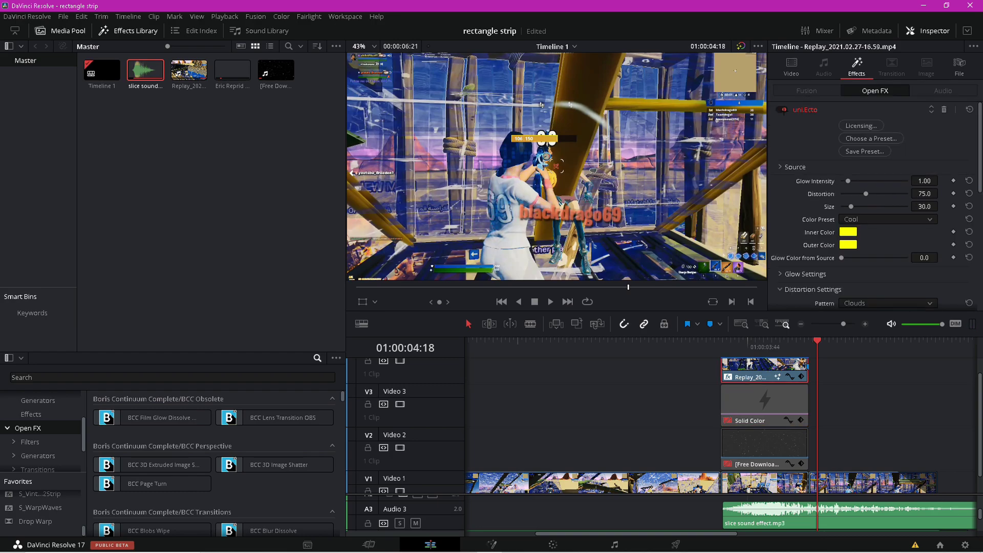
pyautogui.click(845, 389)
# Play back the masked section with the overlays and glow disabled, return to 01:00:03:32, and check the Video 4 clip's effect settings.
pyautogui.moveTo(733, 344); pyautogui.dragTo(727, 344)
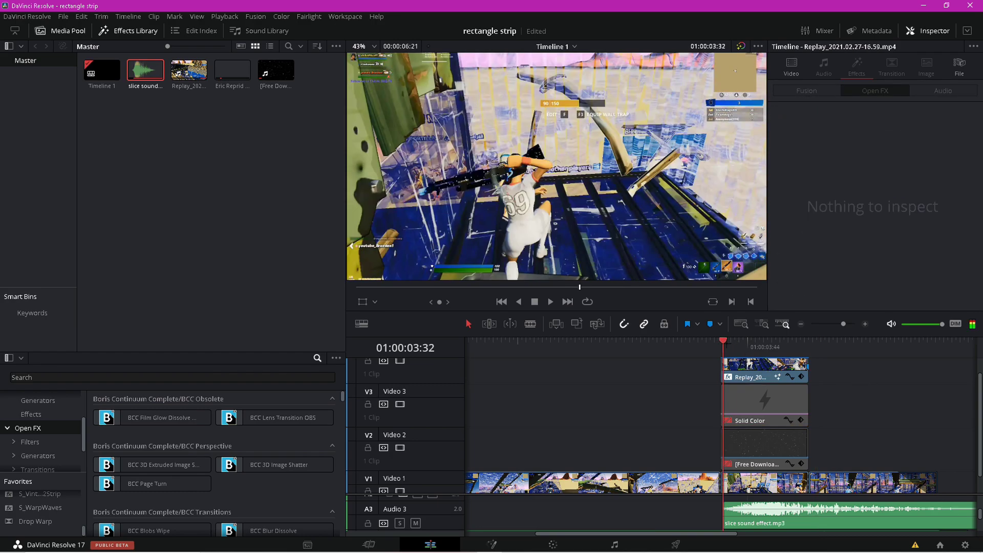
pyautogui.click(732, 361)
pyautogui.press('space')
pyautogui.hotkey('ctrl', 'shift', 'a')
pyautogui.press('space')
pyautogui.press('Up')
pyautogui.click(753, 377)
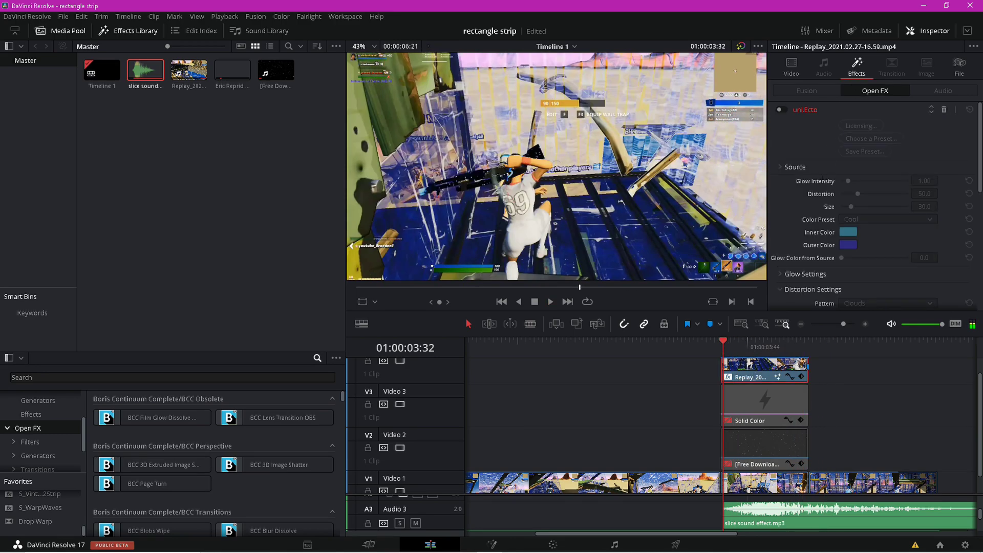
pyautogui.scroll(-5, 823, 179)
pyautogui.scroll(5, 825, 190)
# Re-enable the Solid Color layer on Video 3 and the snow overlay on Video 2.
pyautogui.click(790, 419)
pyautogui.click(763, 383)
pyautogui.press('d')
pyautogui.scroll(-1, 764, 383)
pyautogui.scroll(2, 763, 384)
pyautogui.click(859, 406)
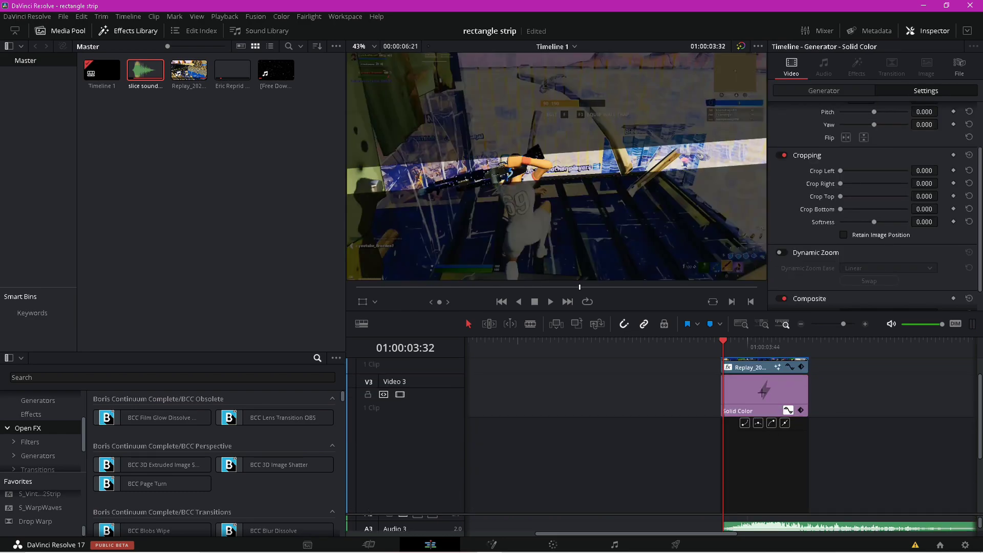
pyautogui.click(788, 410)
pyautogui.click(765, 446)
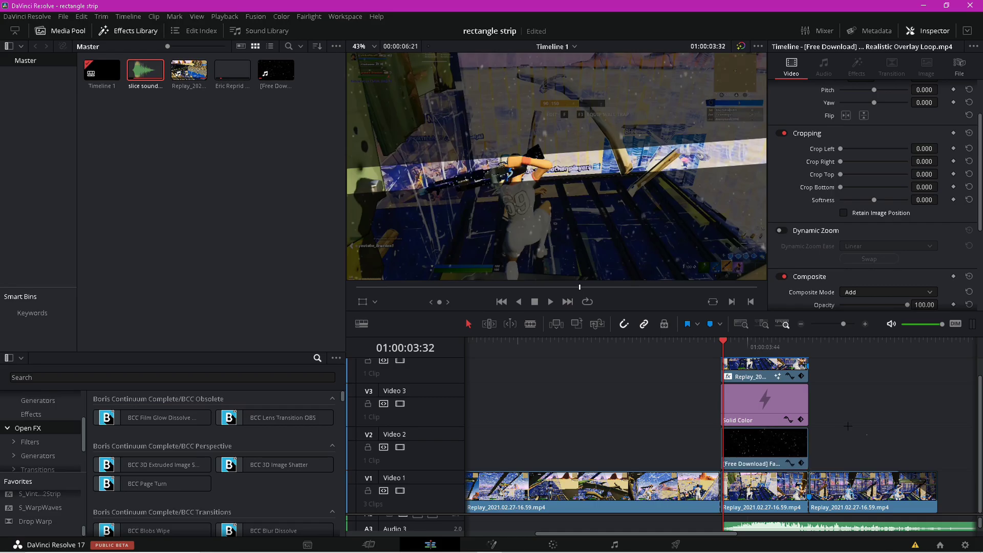
# Play back the section from about 01:00:03:18 to review the strip with darkening and snow but without the glow.
pyautogui.click(848, 427)
pyautogui.press('space')
pyautogui.press('space')
pyautogui.click(692, 341)
pyautogui.press('space')
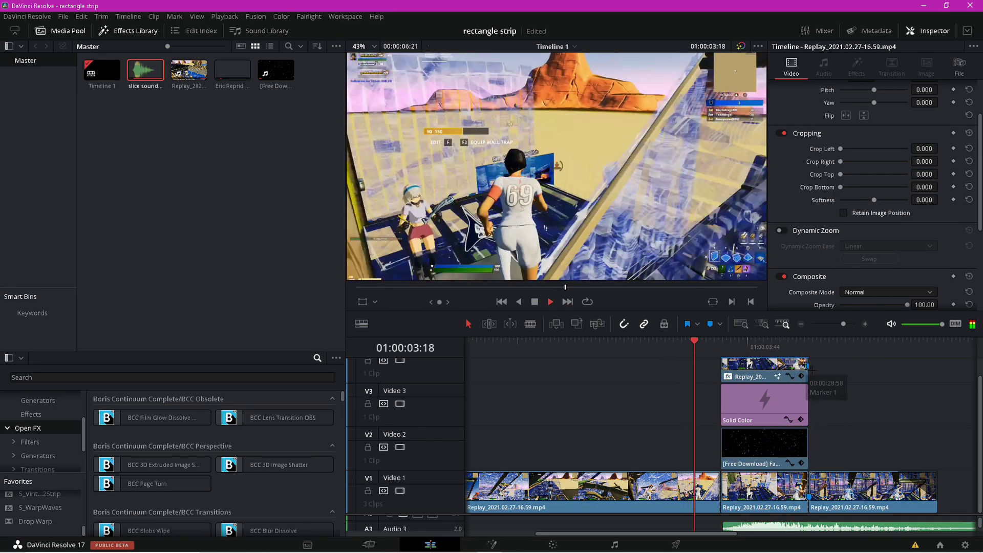
pyautogui.press('space')
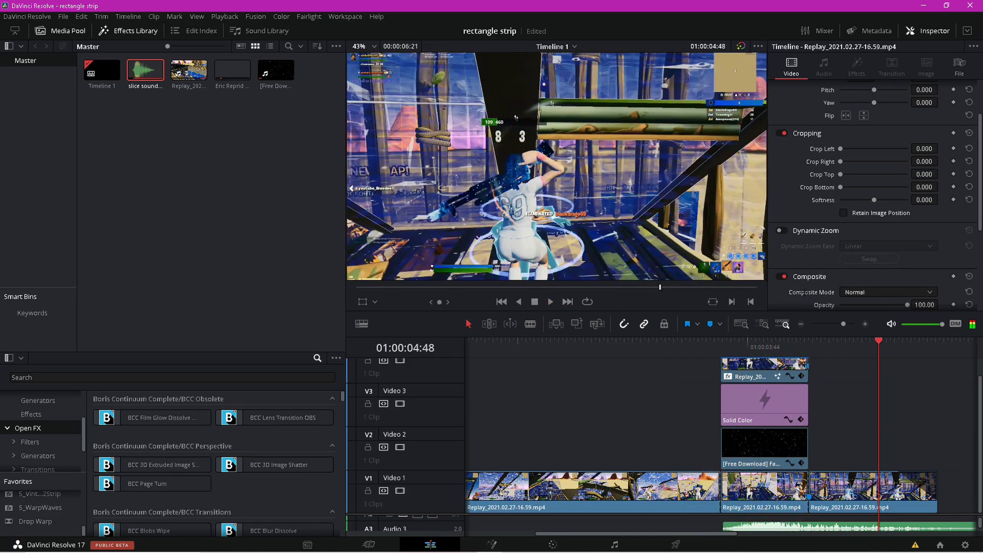
# Turn uni.Ecto back on for the Video 4 clip and return the playhead to 01:00:03:26, just before the strip.
pyautogui.click(852, 63)
pyautogui.click(781, 110)
pyautogui.moveTo(743, 342); pyautogui.dragTo(711, 342)
pyautogui.click(841, 398)
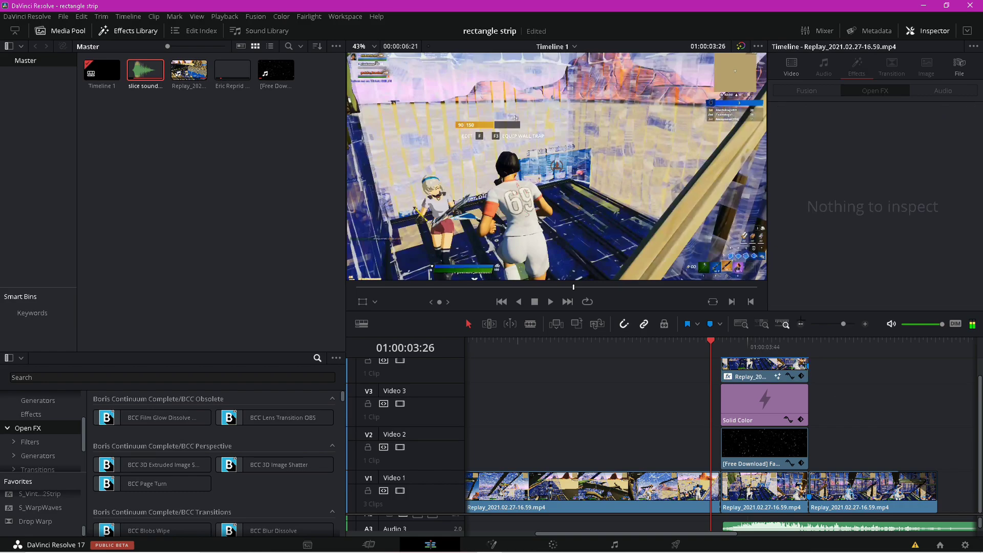